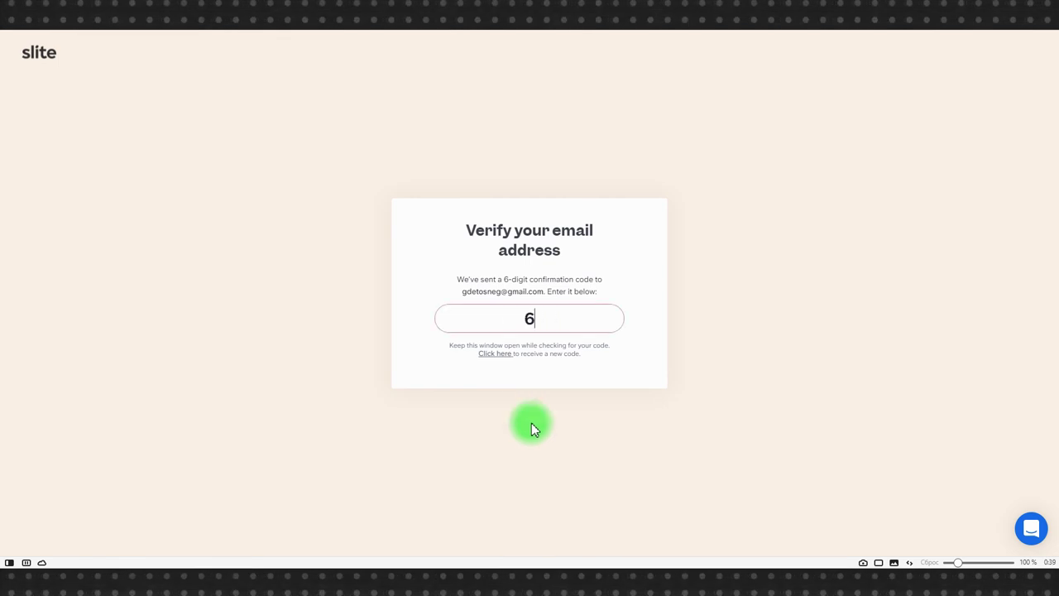
Step: Verify the account with the emailed code, set a pasted password, and decline saving it in Chrome
text(0)
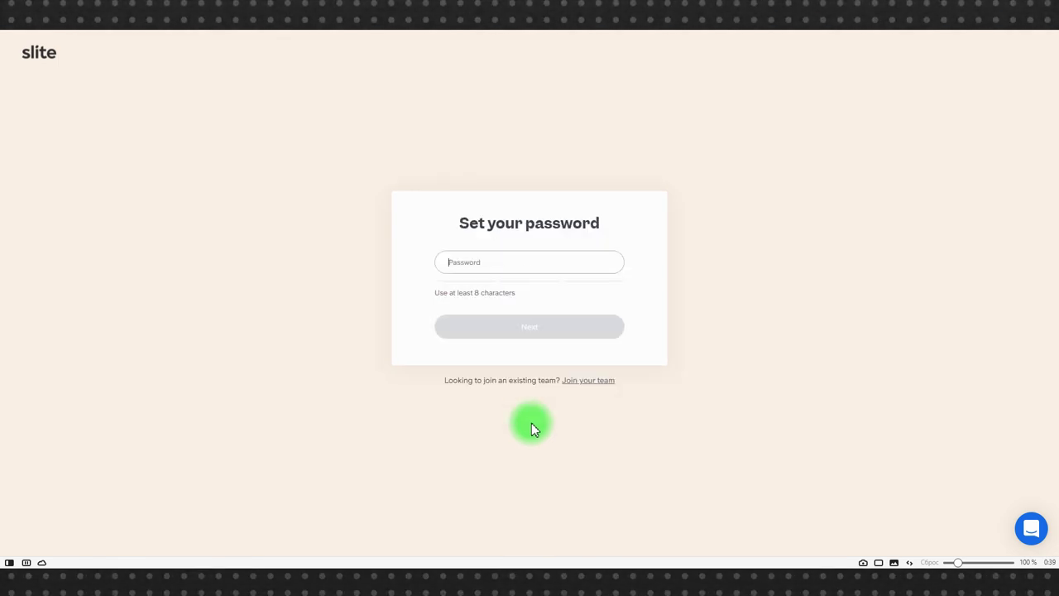
click(491, 263)
key(ctrl+v)
click(554, 334)
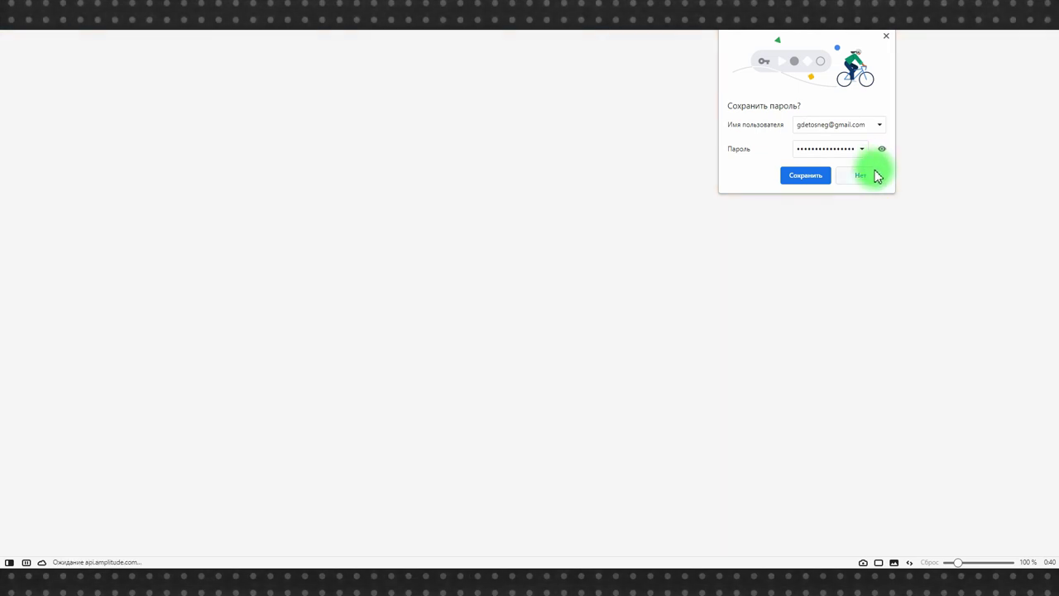
click(865, 175)
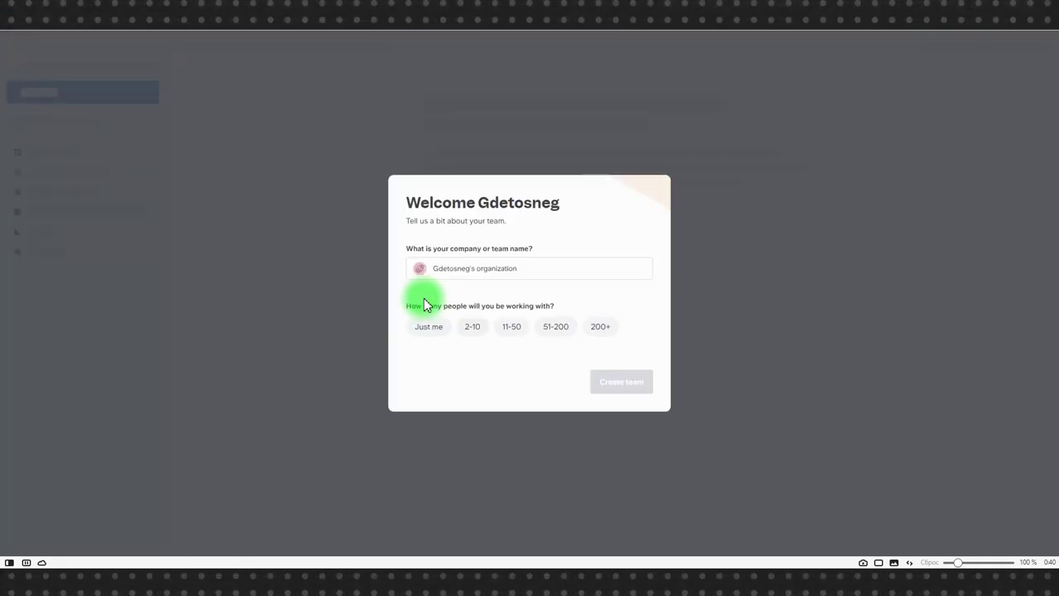
Step: Rename the team to 'te', choose a team size of 2-10, and create the team
triple_click(449, 267)
text(te_st gdetosneg)
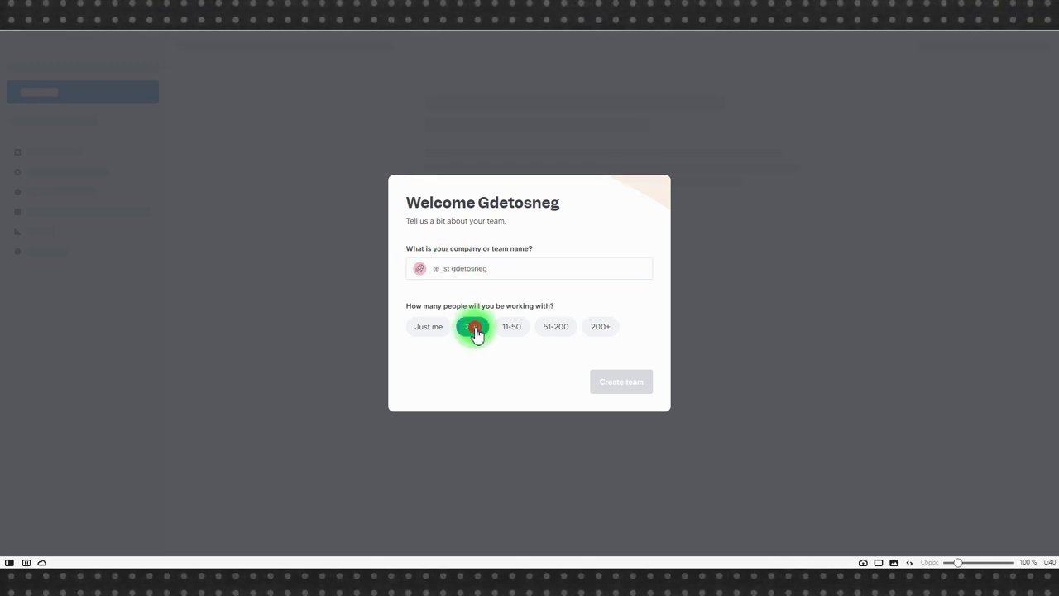
click(472, 326)
click(621, 381)
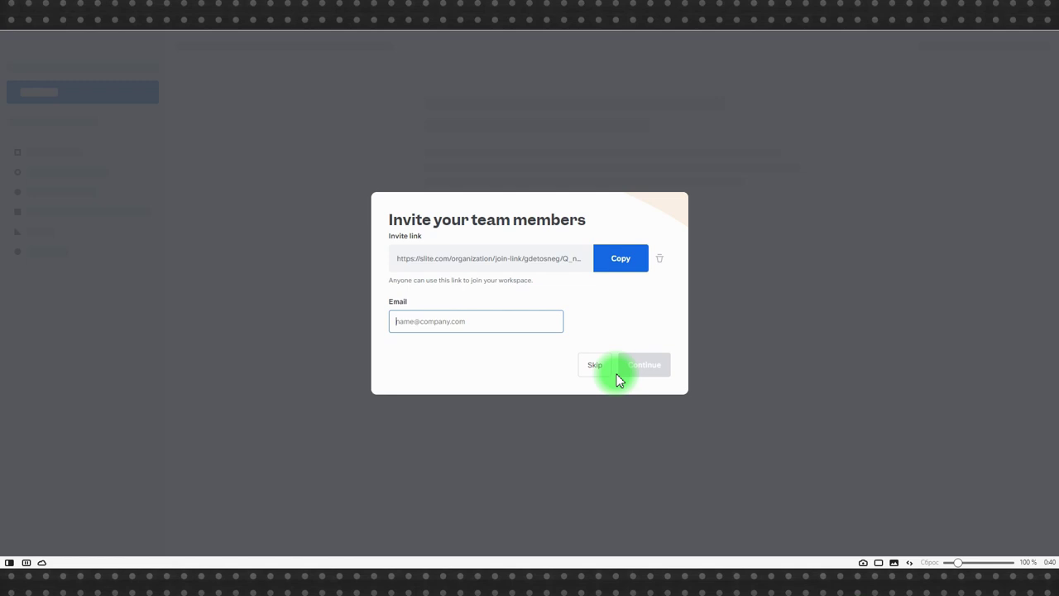
Step: Copy the team invite link and invite one teammate by e-mail address
click(624, 259)
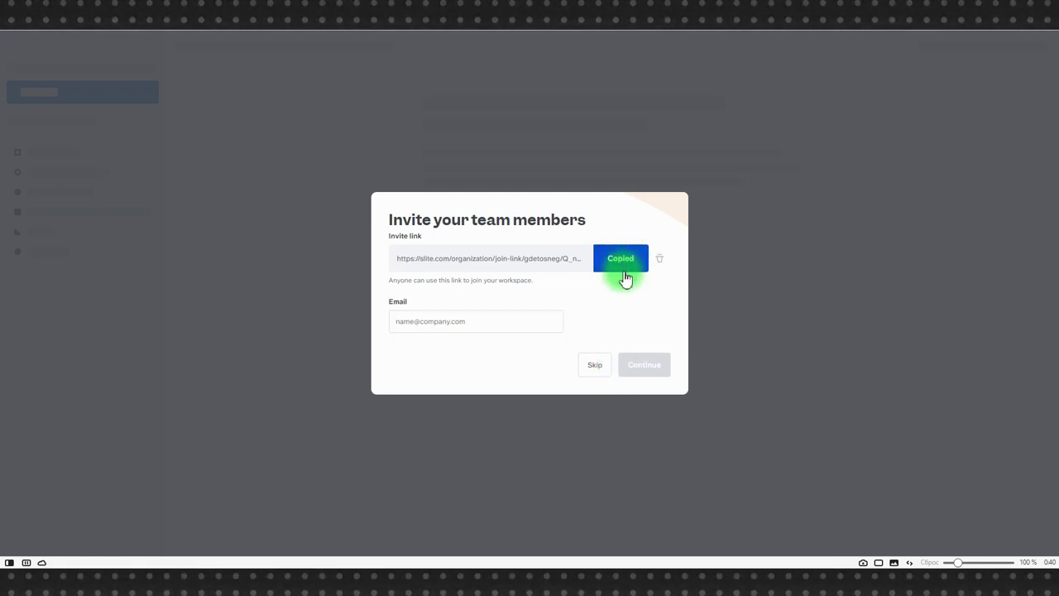
click(493, 314)
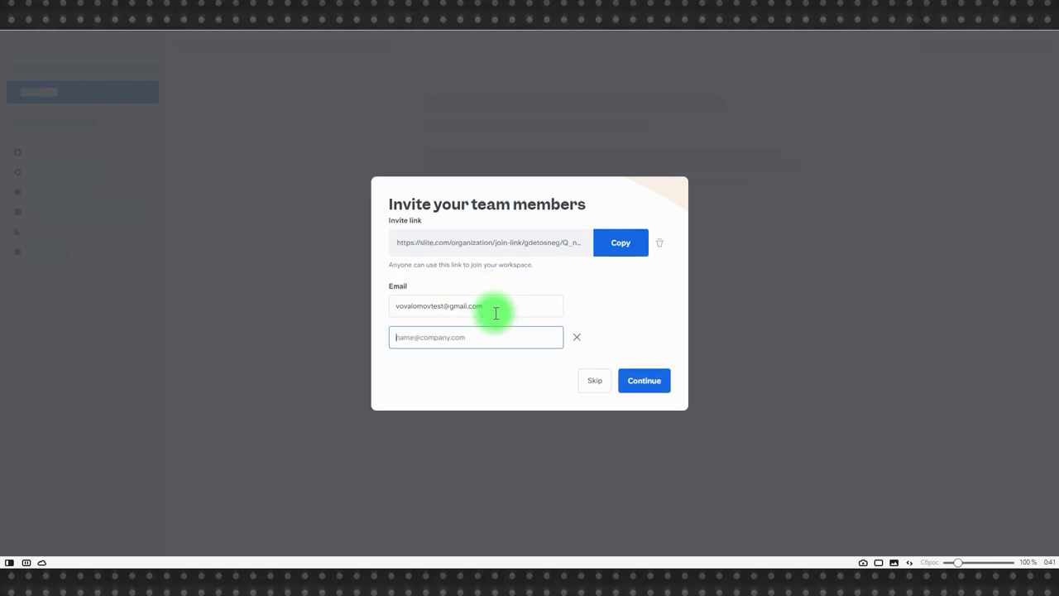
click(651, 379)
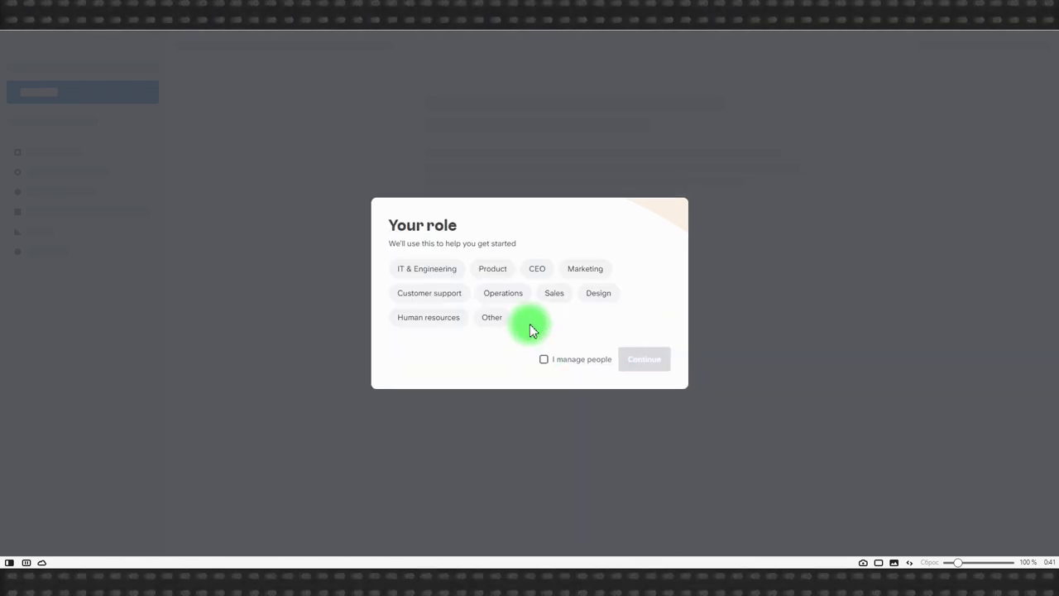
Step: Pick the IT & Engineering role, skip the starter docs, and dismiss the blank-canvas tip
click(402, 268)
click(638, 362)
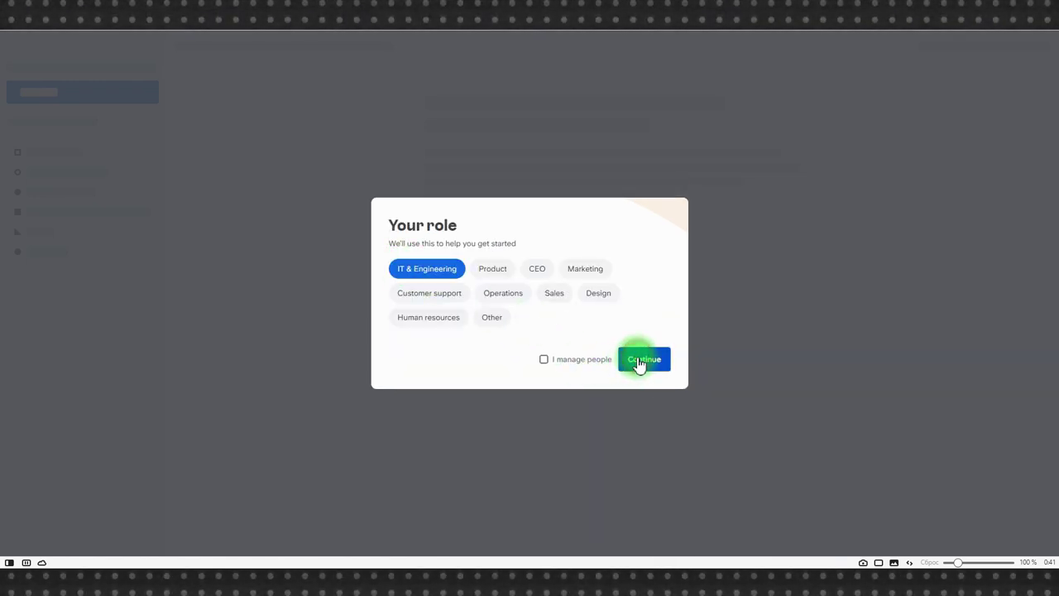
click(798, 78)
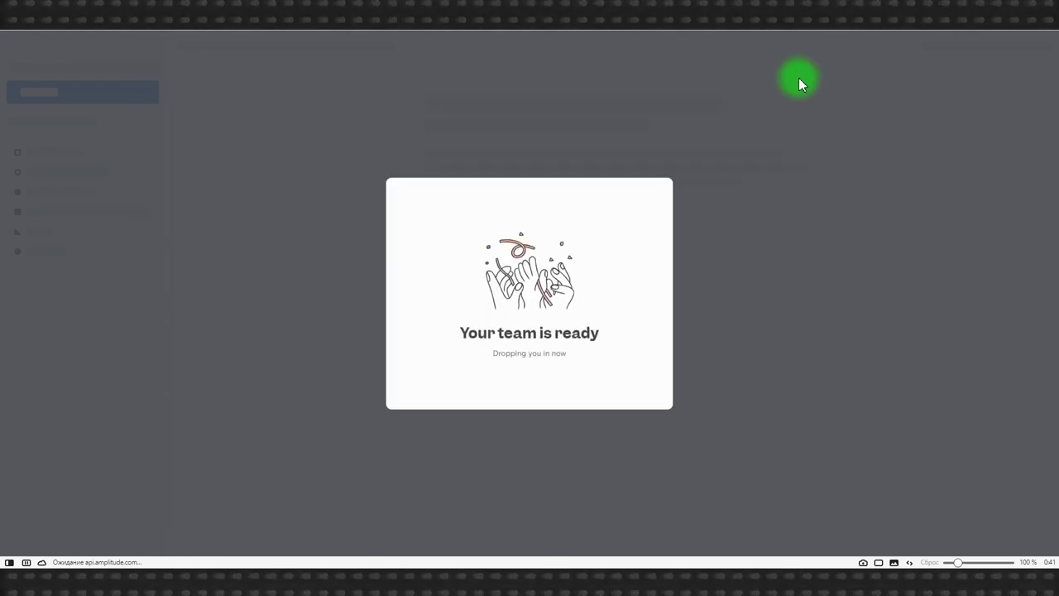
click(654, 256)
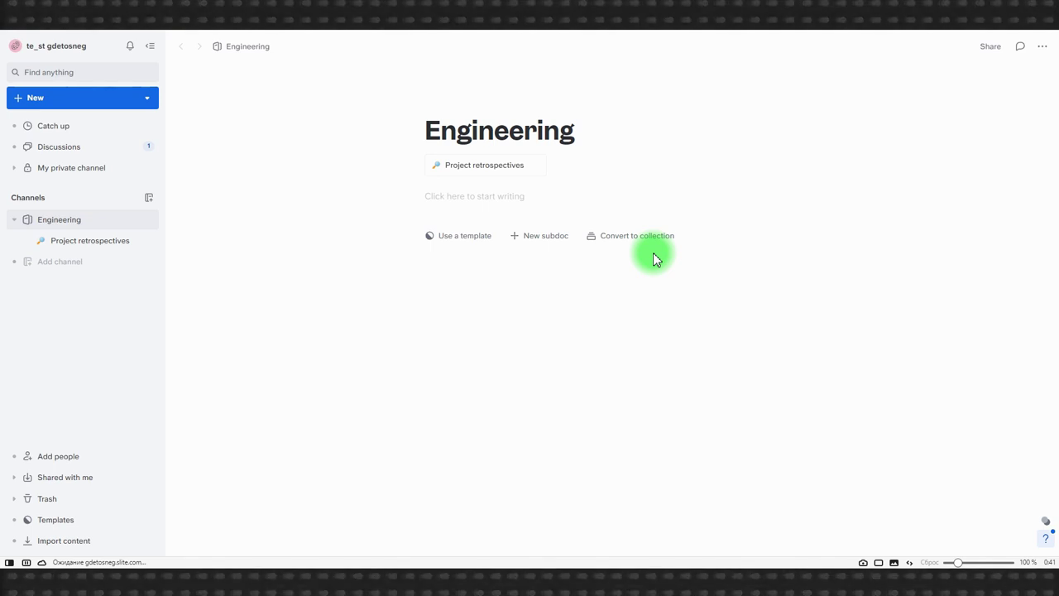
Step: Open the 'Should we use Slite for async decision-making?' discussion from the Discussions list
click(62, 134)
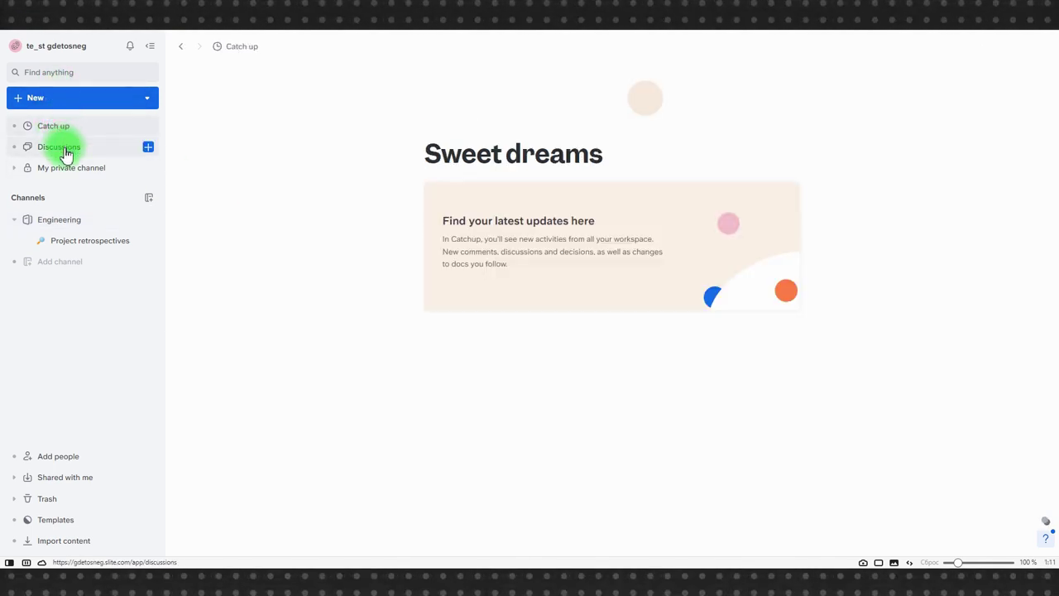
click(65, 149)
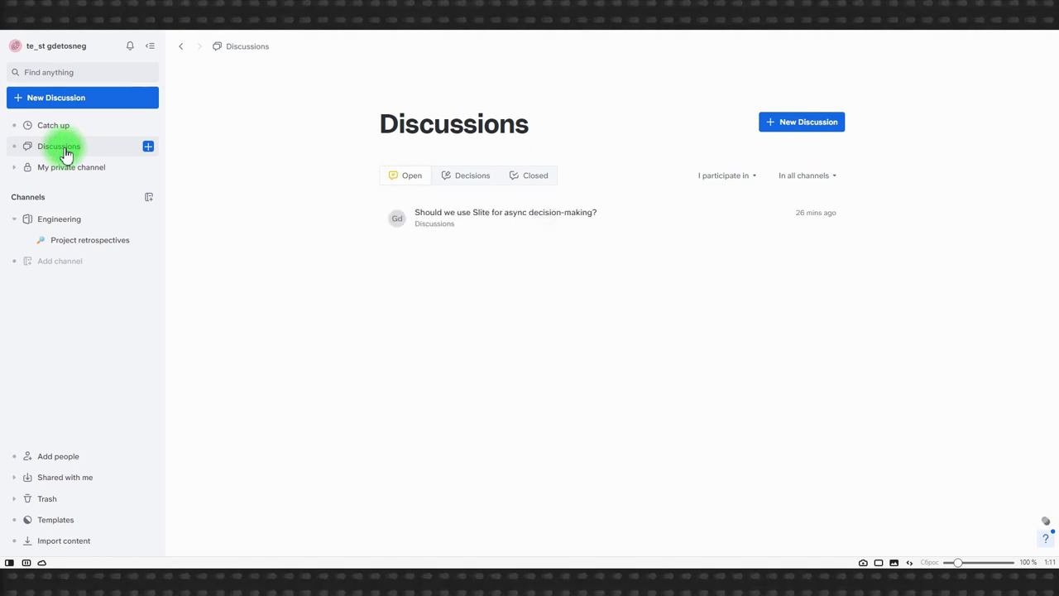
click(455, 230)
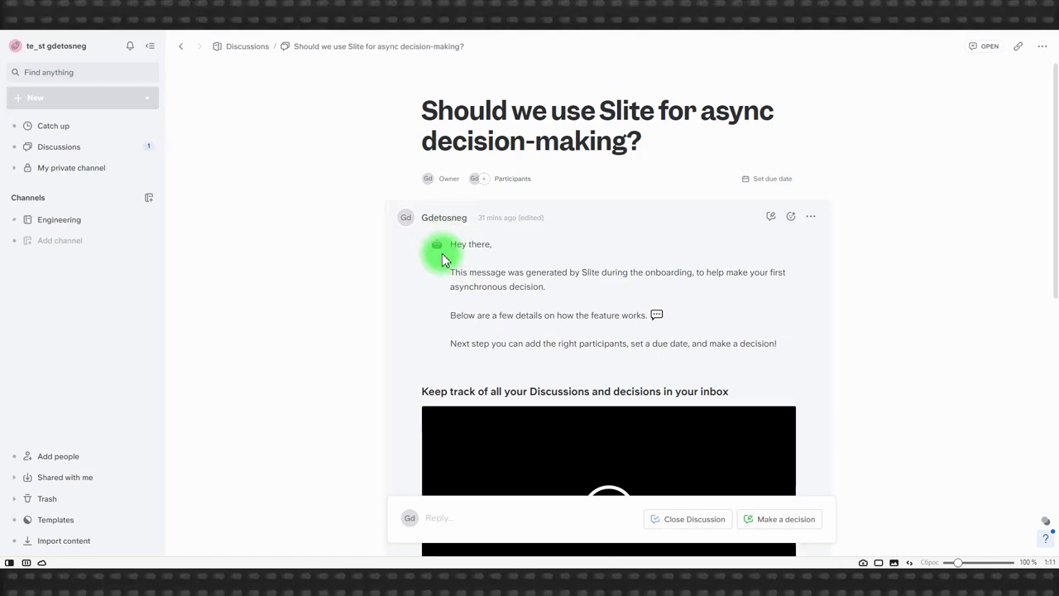
scroll(450, 269, down, 3)
scroll(452, 270, down, 4)
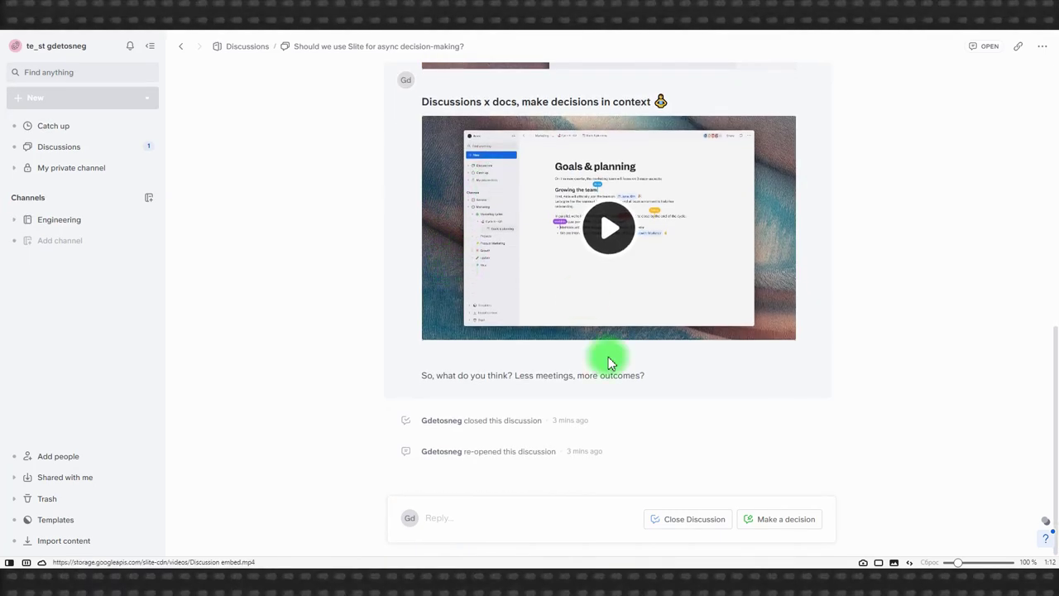
Step: Post the reply 'Вот вам мой ответ' in the discussion
click(465, 517)
text(В)
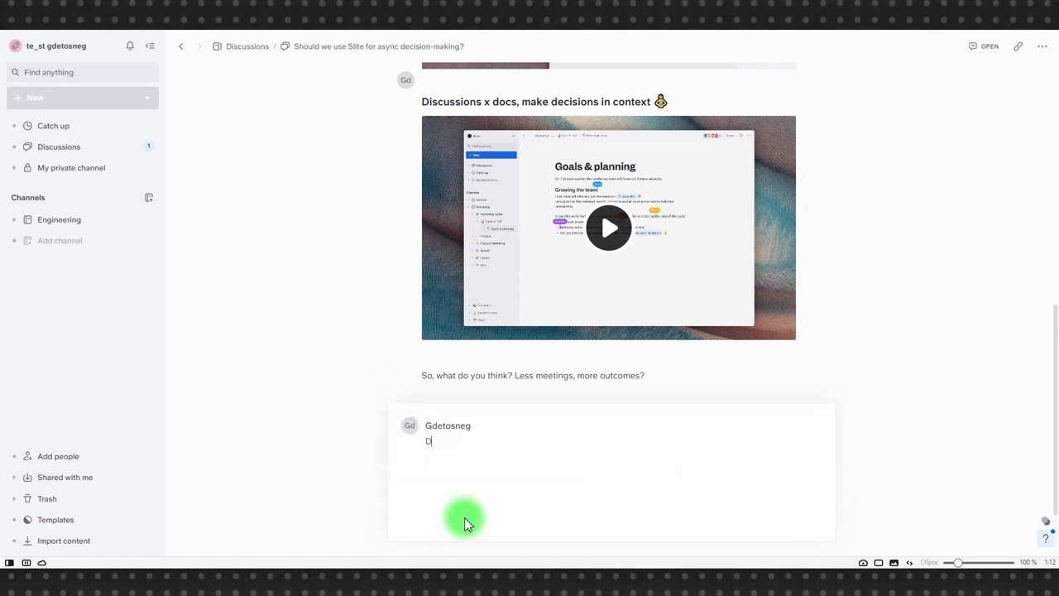
text(от вам мой ответ)
key(Return)
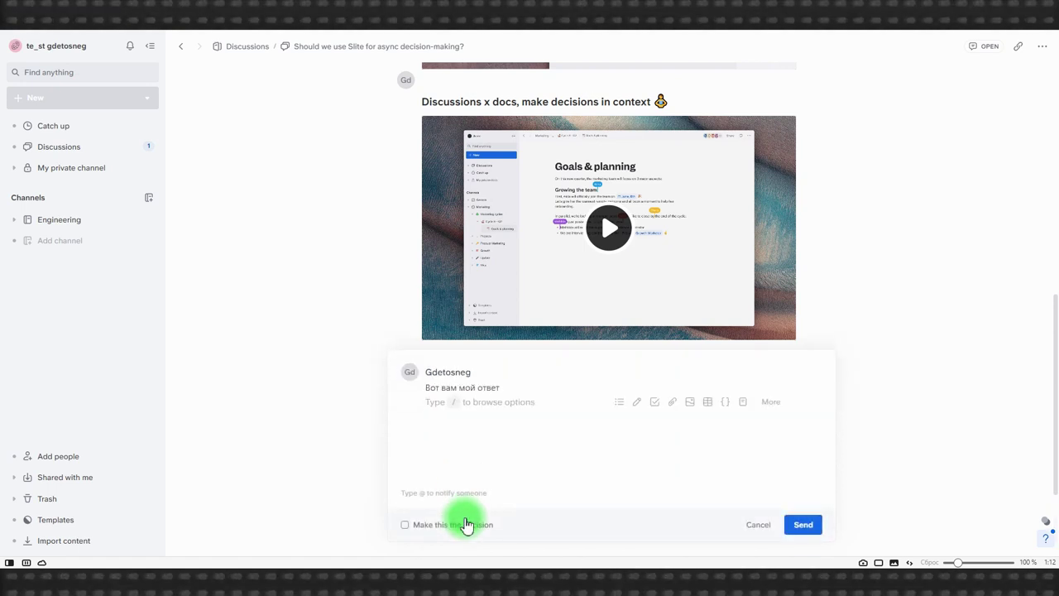
key(ctrl+Return)
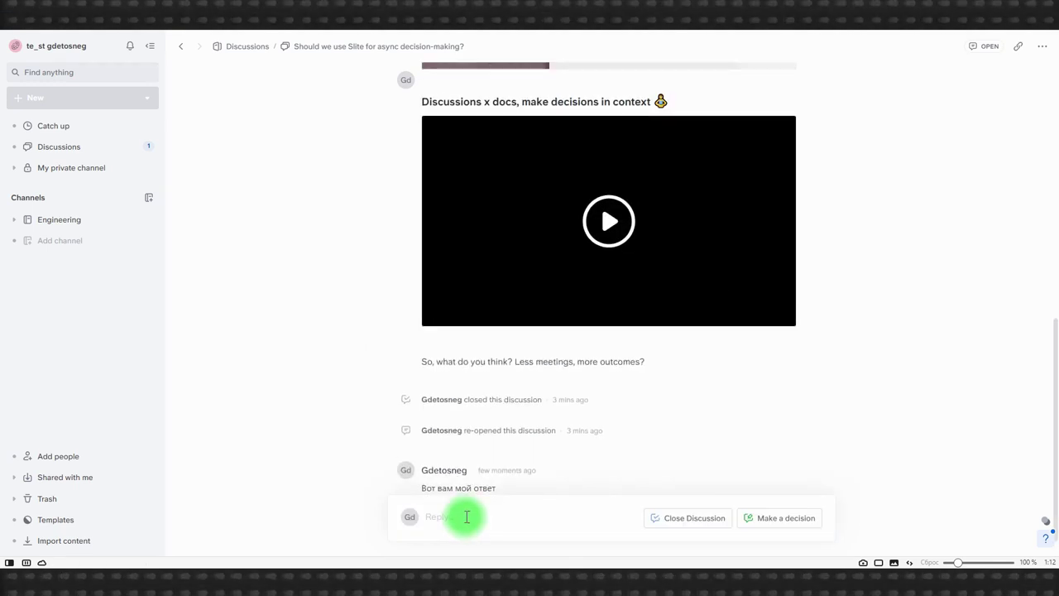
scroll(468, 442, down, 1)
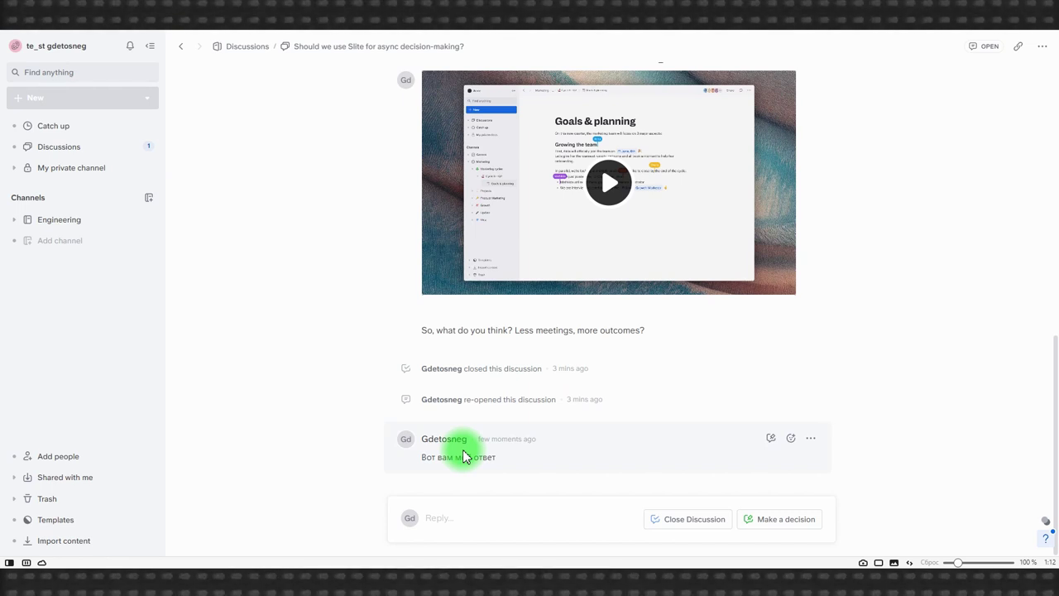
click(29, 165)
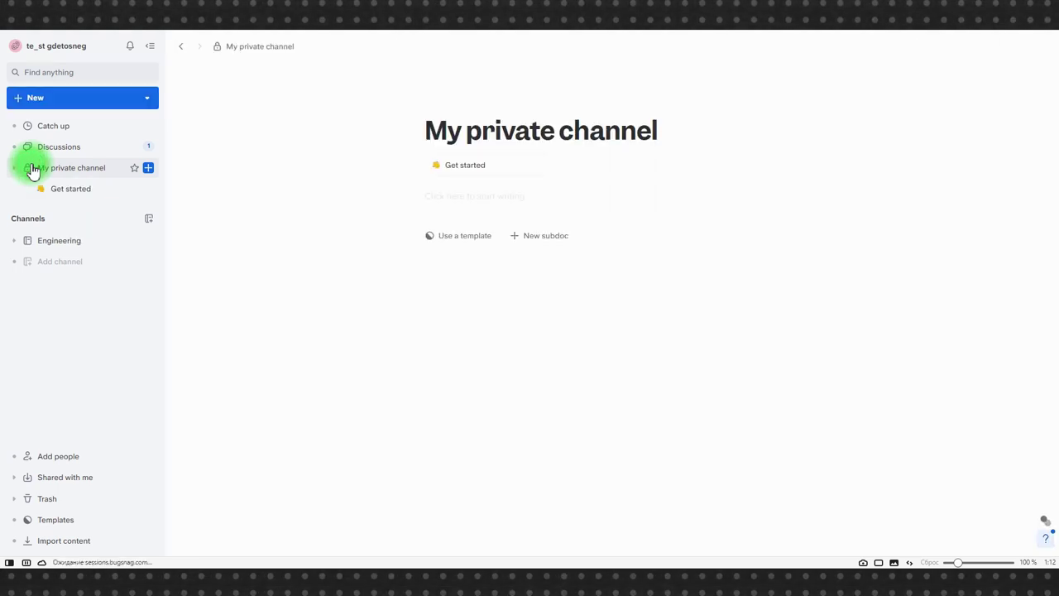
Step: Move via Get started to the Engineering channel and open its Project retrospectives doc at the Participants list
click(69, 190)
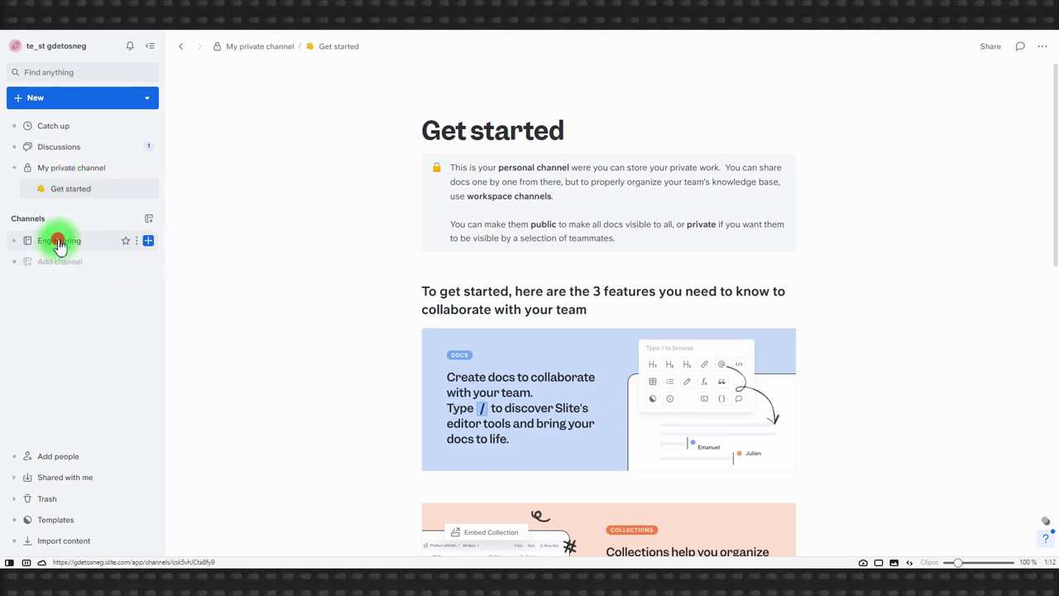
click(58, 241)
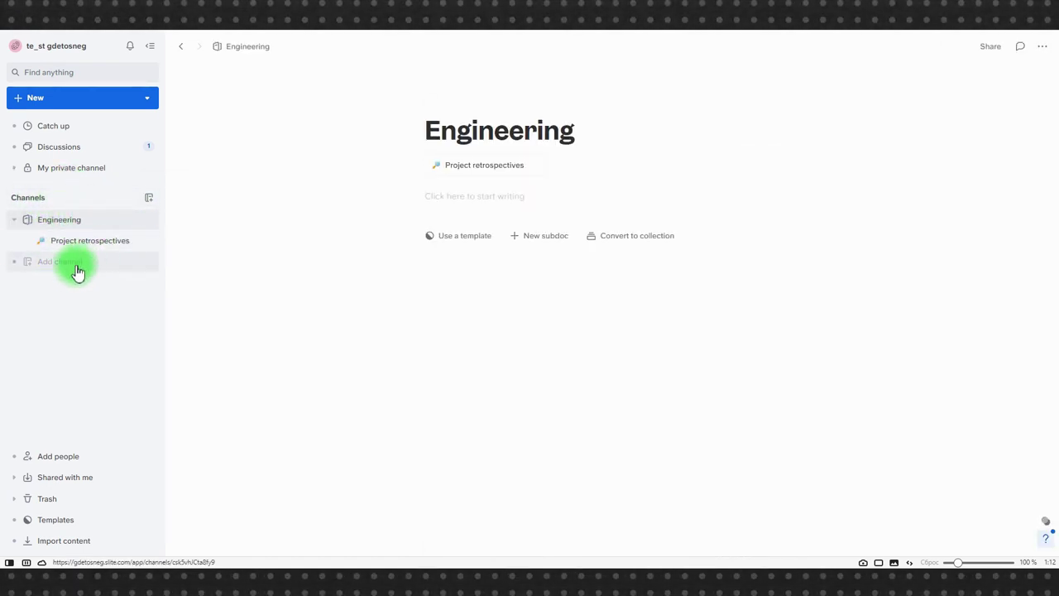
click(71, 248)
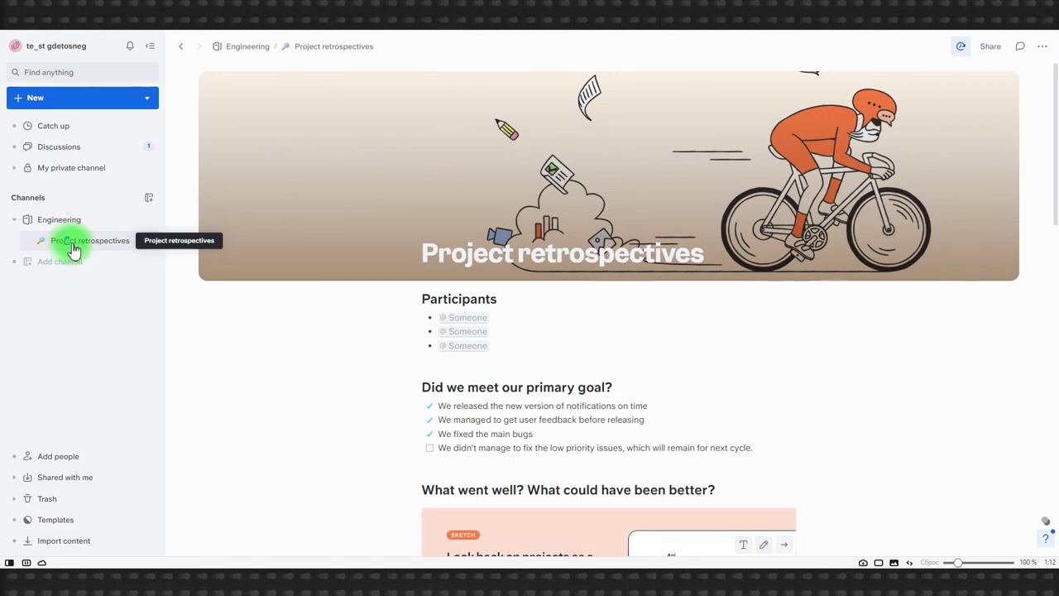
scroll(494, 267, down, 10)
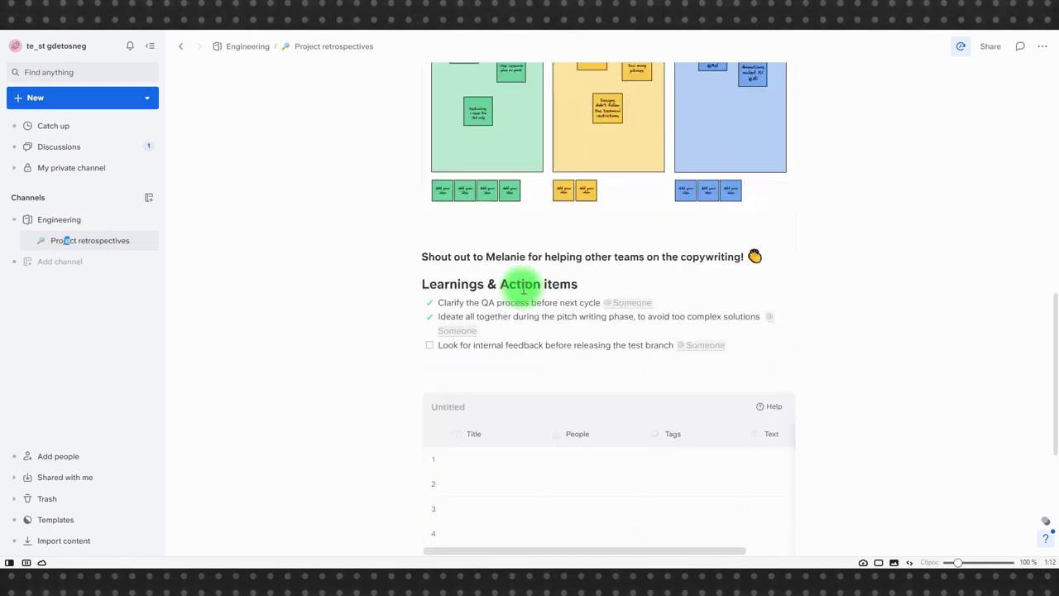
scroll(521, 287, up, 6)
scroll(523, 288, up, 5)
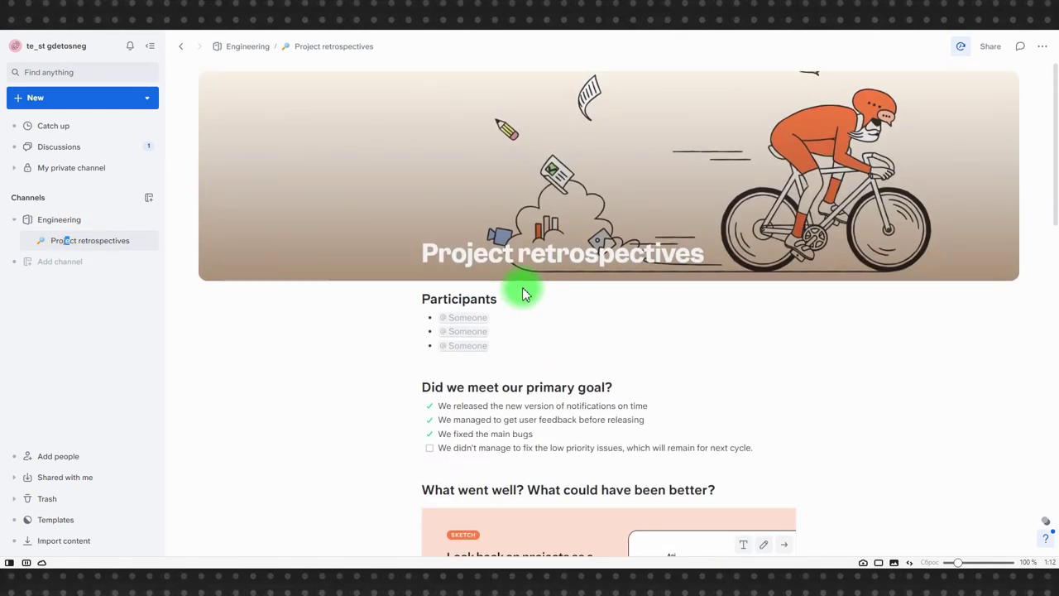
click(653, 317)
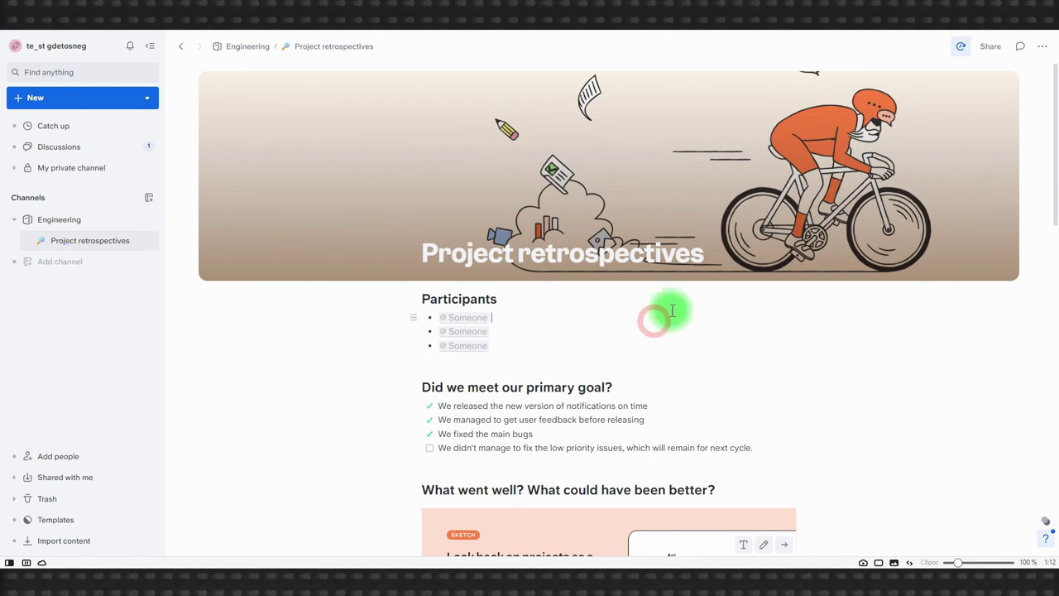
Step: Mention the invited teammate and your own account as the first two participants
click(470, 317)
click(487, 354)
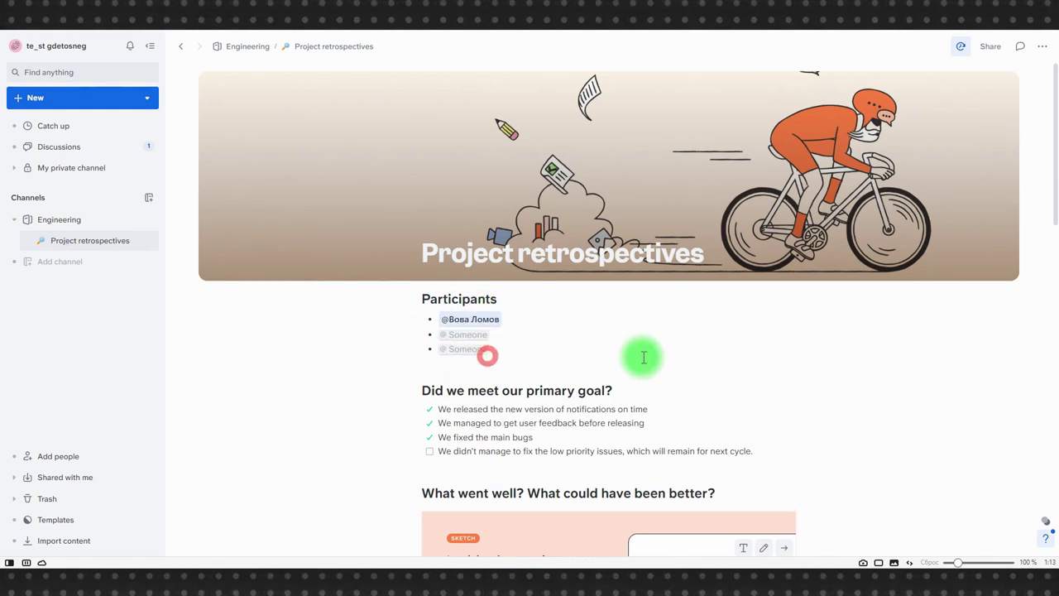
click(466, 333)
click(487, 355)
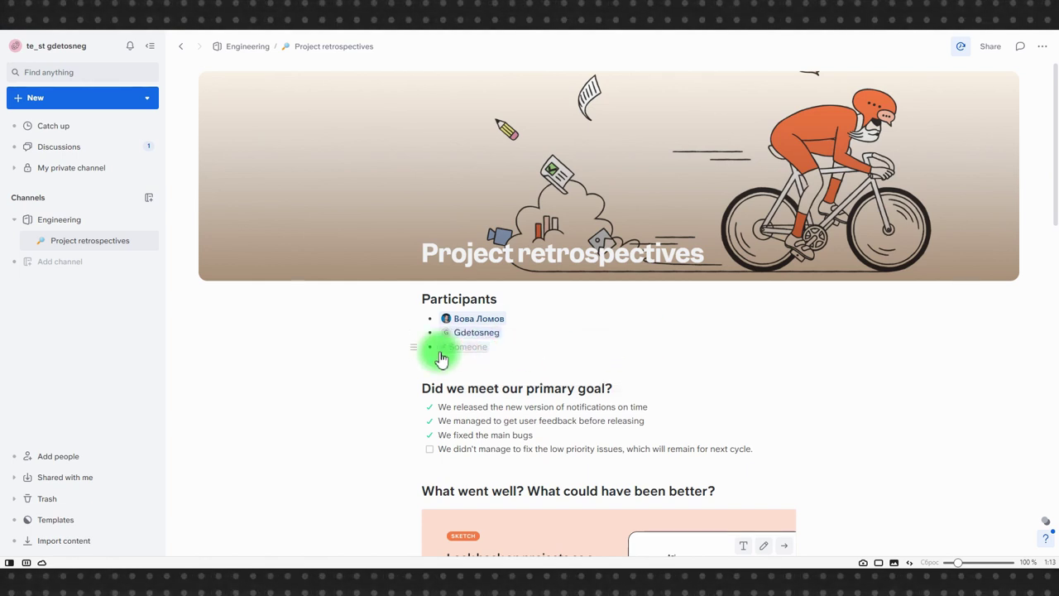
Step: Delete the empty third '@ Someone' participant bullet
click(413, 347)
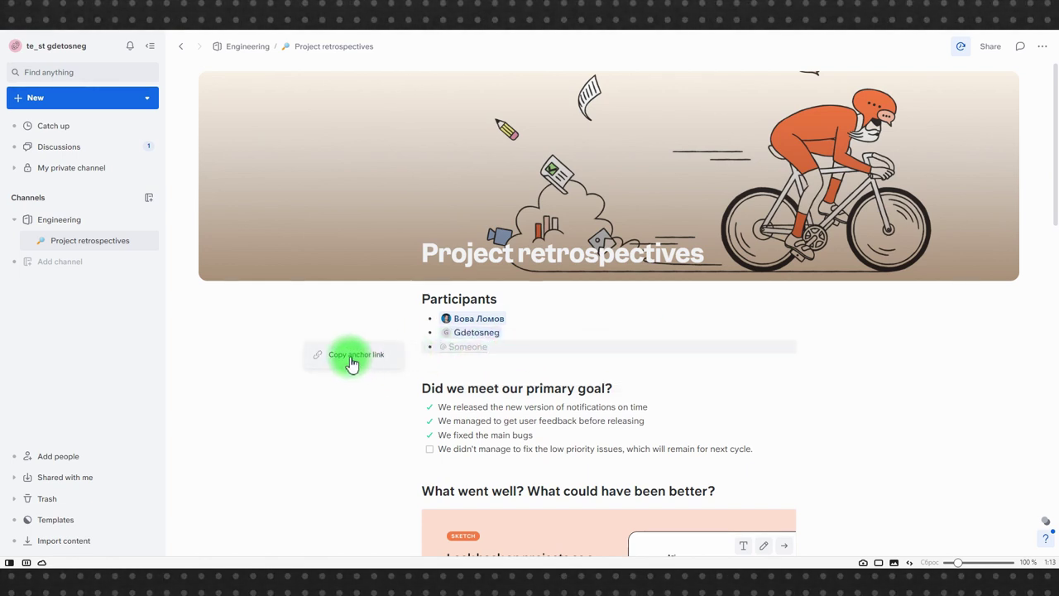
click(352, 356)
click(425, 350)
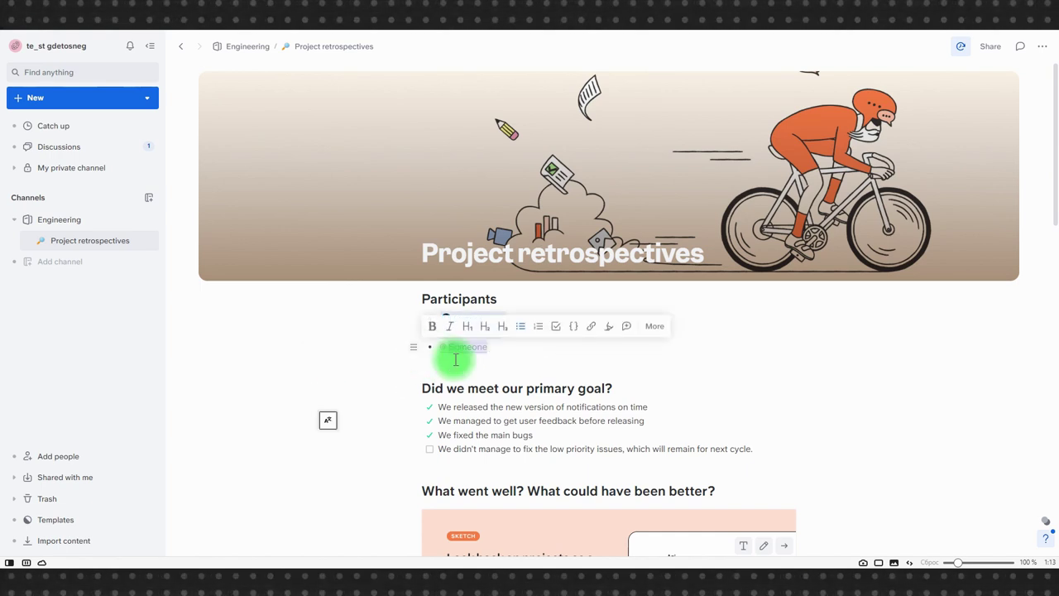
key(BackSpace)
Step: Replace the four goal checklist items with 'Сделать то' and 'Сделать се'
scroll(775, 419, down, 2)
drag(789, 336, 416, 286)
text(Сделать то)
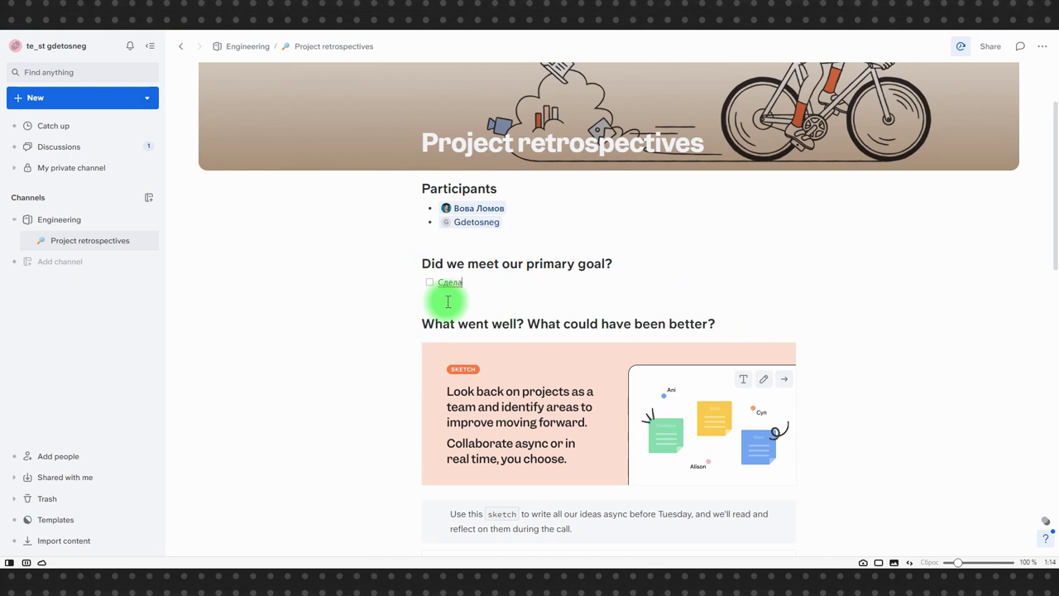
key(Return)
text(Сделать се)
key(Return)
key(Return)
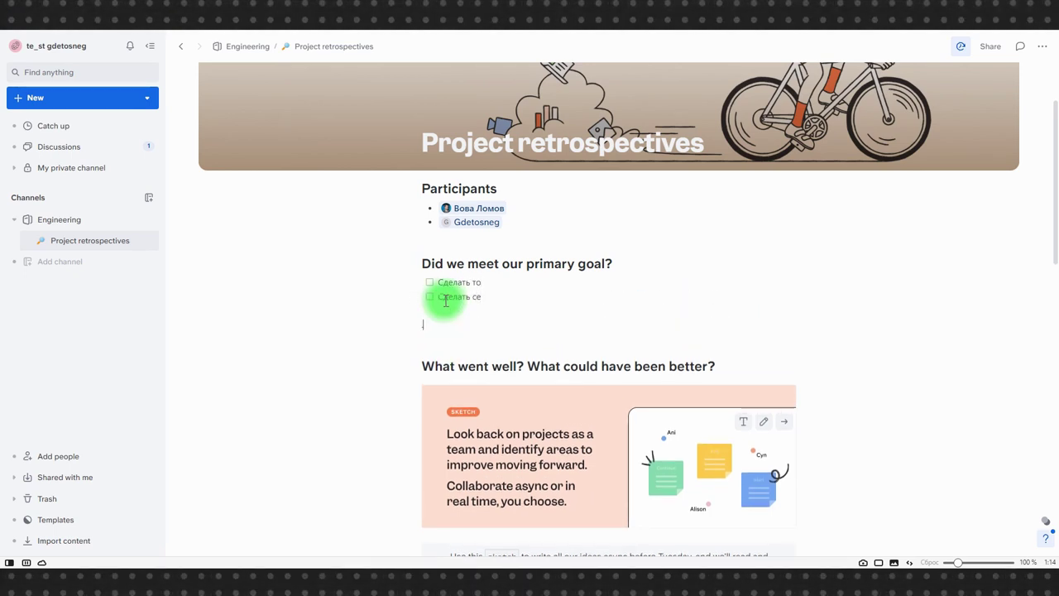
key(BackSpace)
Step: Insert a grinning emoji below the checklist using the / menu
text(/)
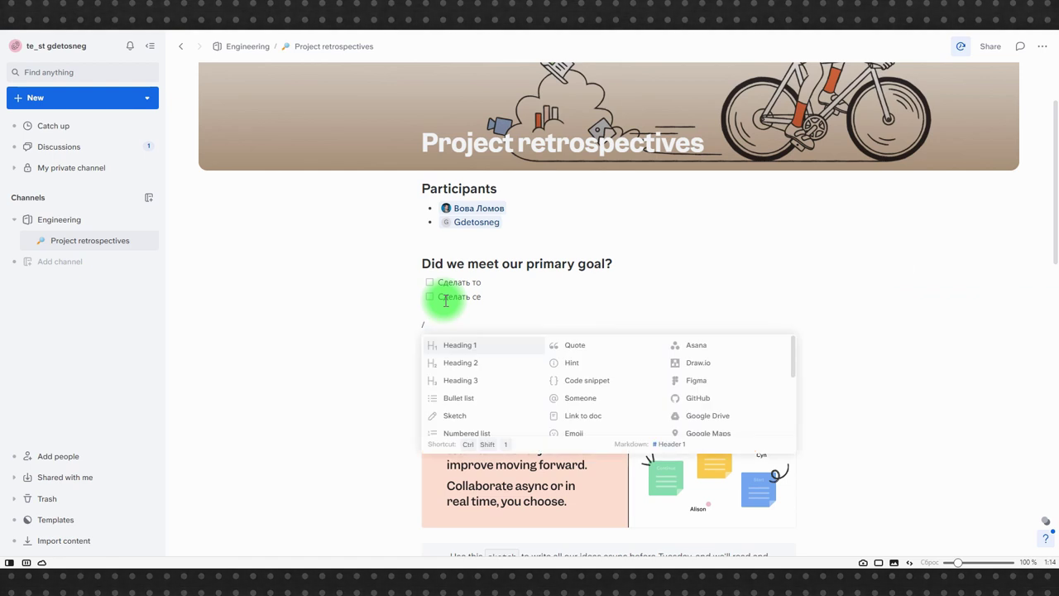
scroll(521, 381, down, 4)
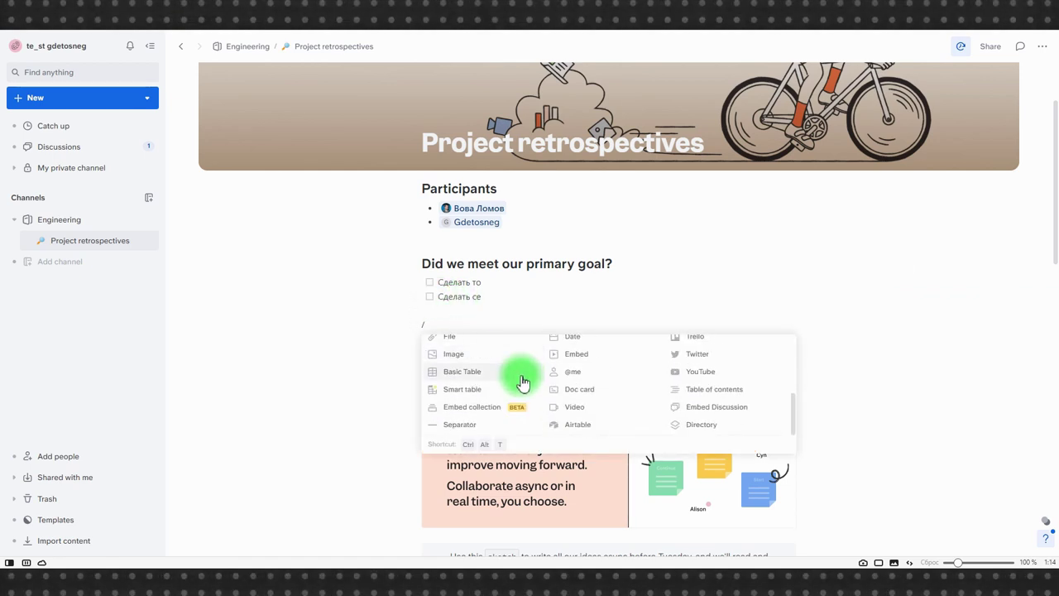
scroll(517, 389, down, 1)
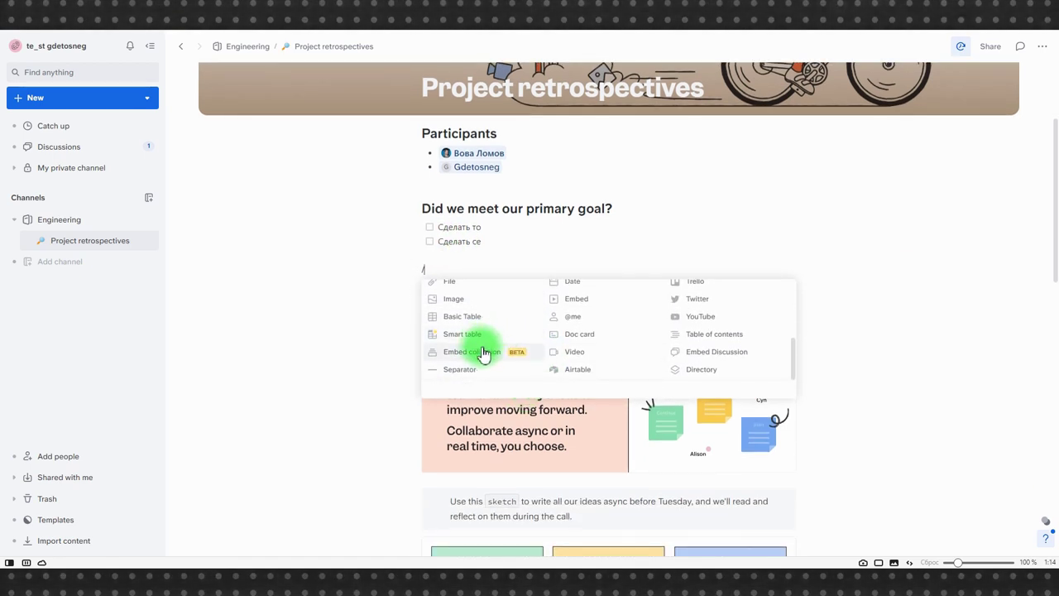
scroll(604, 352, up, 3)
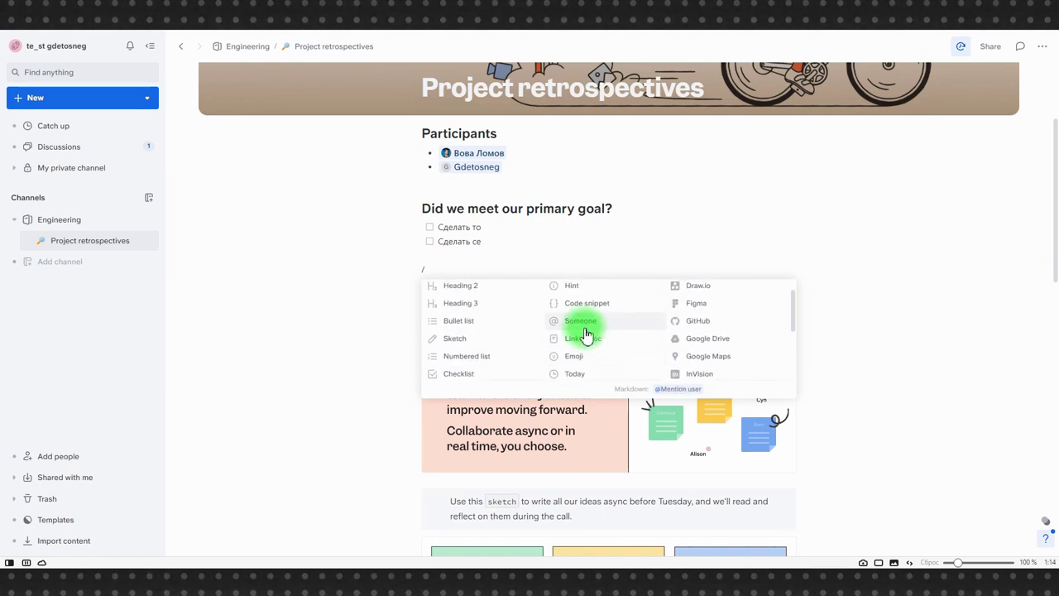
click(579, 356)
click(534, 307)
Step: Insert a date set to 16 June 2022 on a new line
text(/)
scroll(571, 389, down, 2)
click(567, 389)
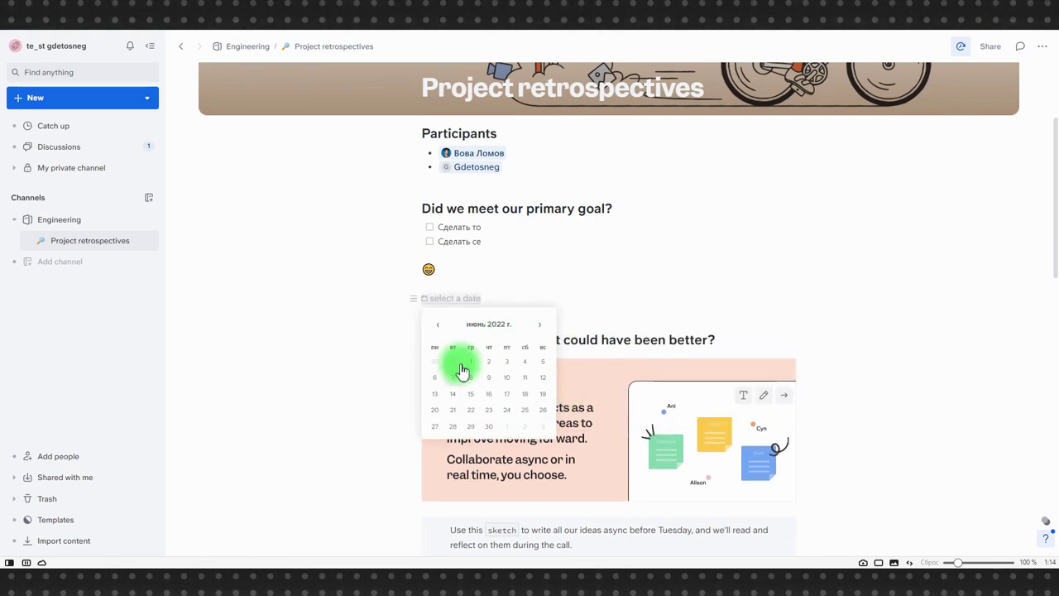
click(485, 392)
key(Return)
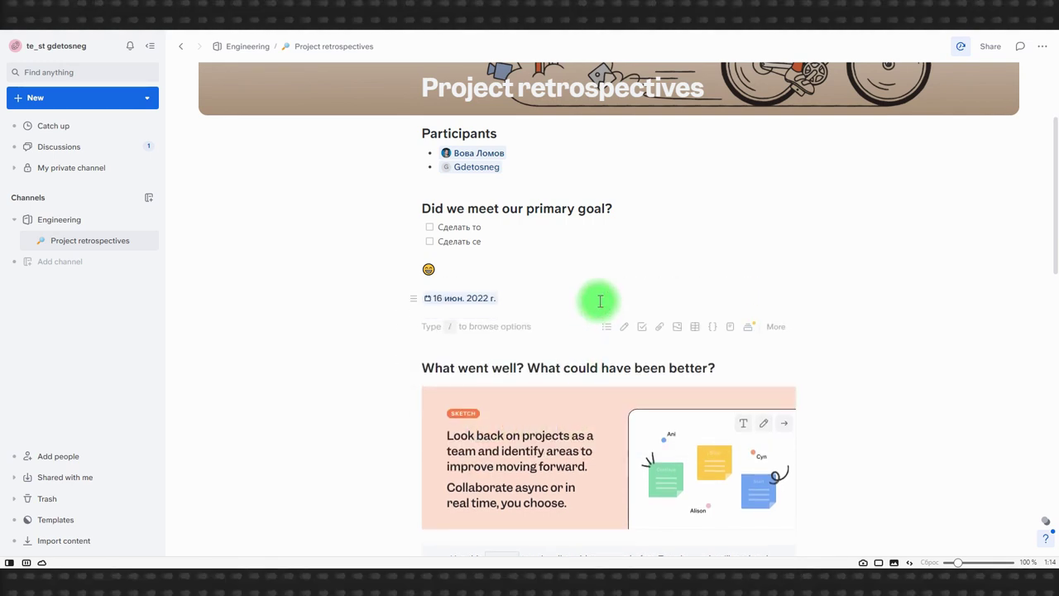
click(693, 329)
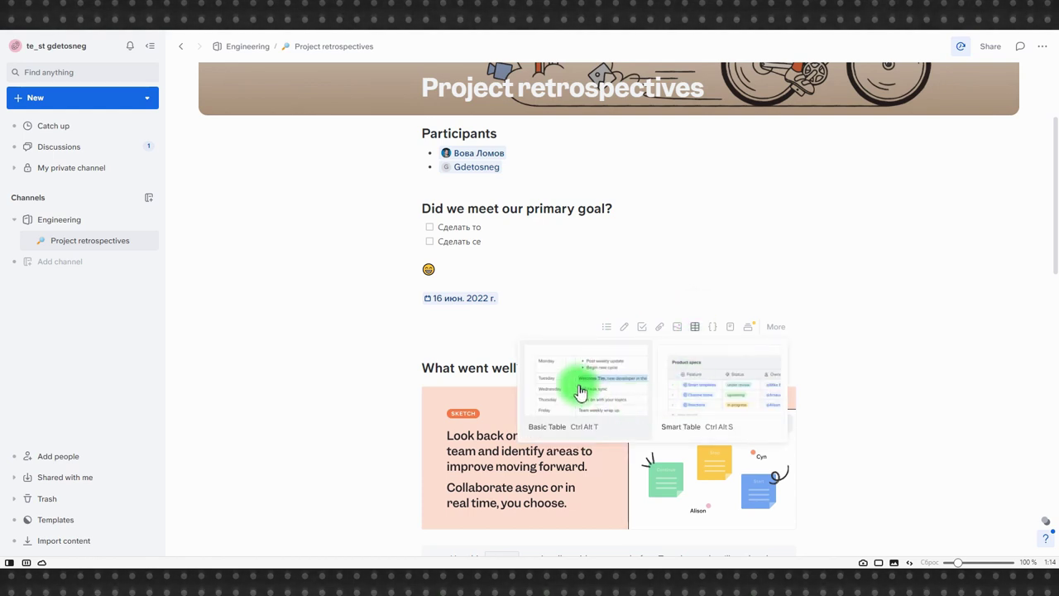
Step: Insert a Smart Table below the date and inspect its Tags column filter options
click(717, 381)
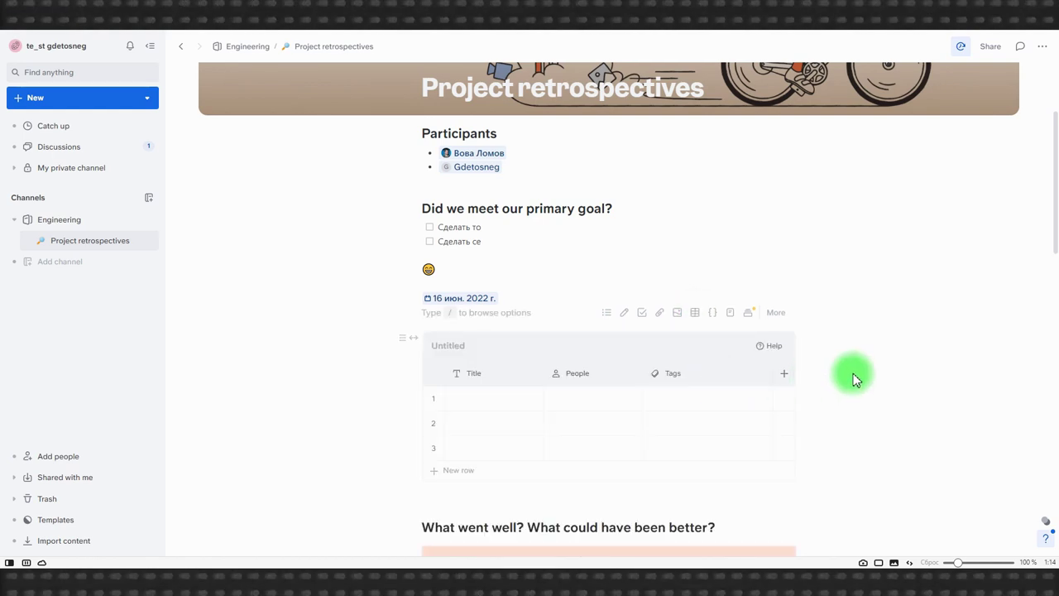
scroll(837, 378, down, 2)
click(672, 262)
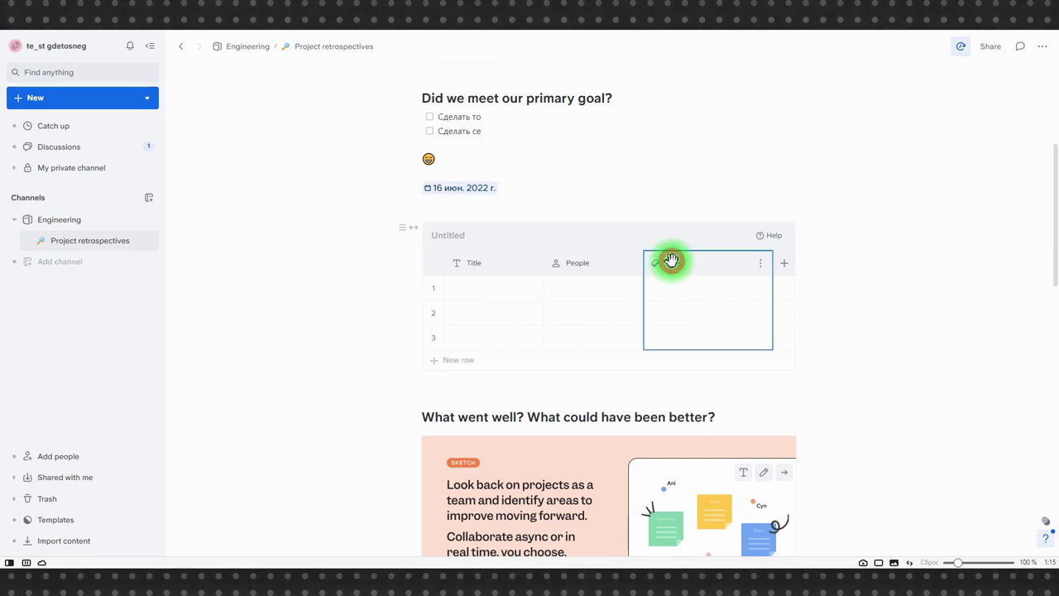
click(761, 265)
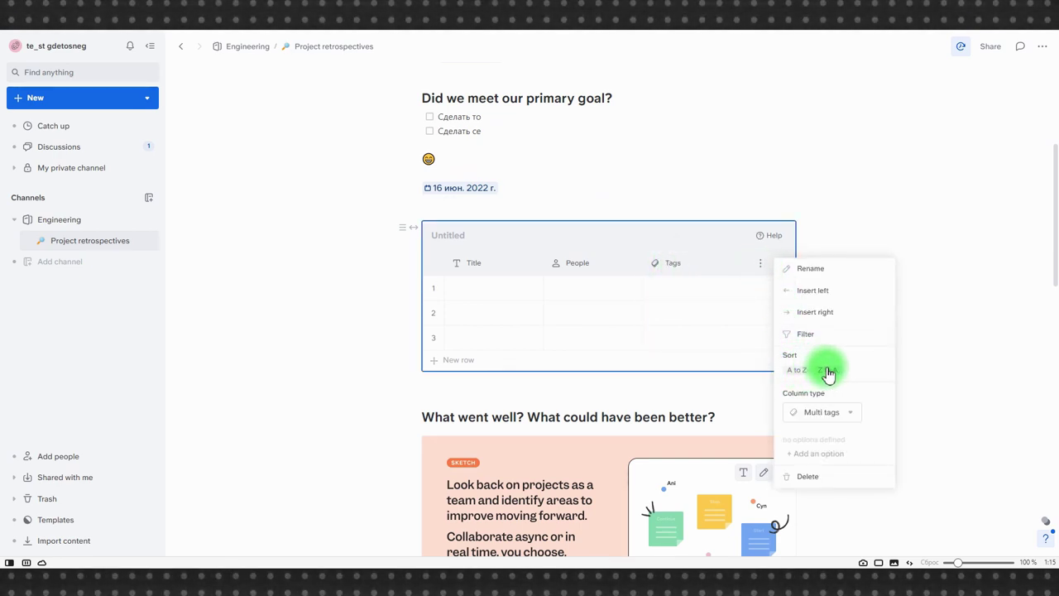
click(800, 334)
click(955, 153)
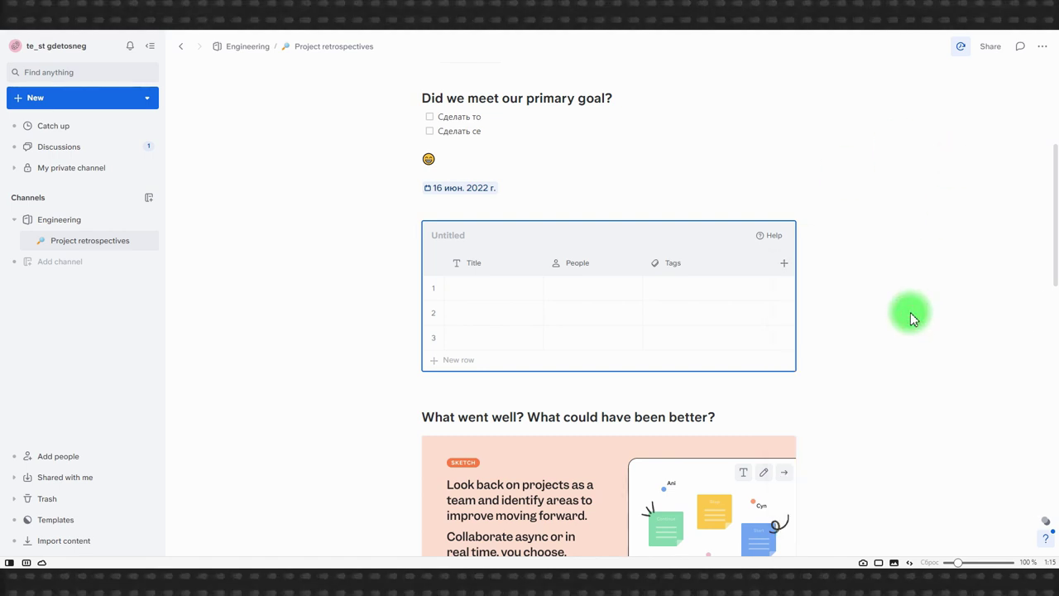
Step: Delete the smart table near the end of the doc and confirm
scroll(910, 319, down, 5)
click(402, 220)
click(327, 307)
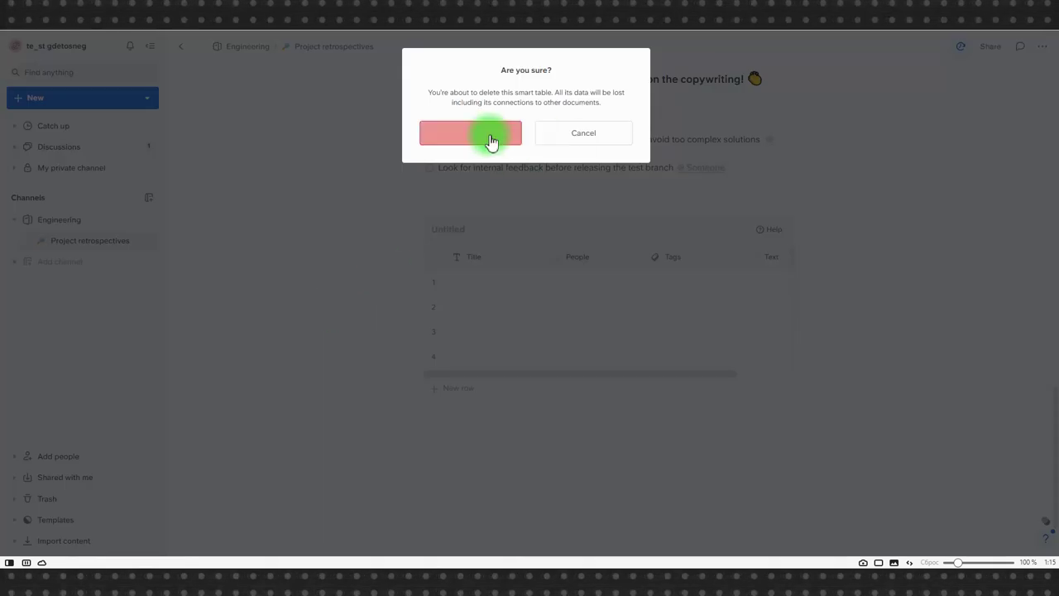
click(542, 145)
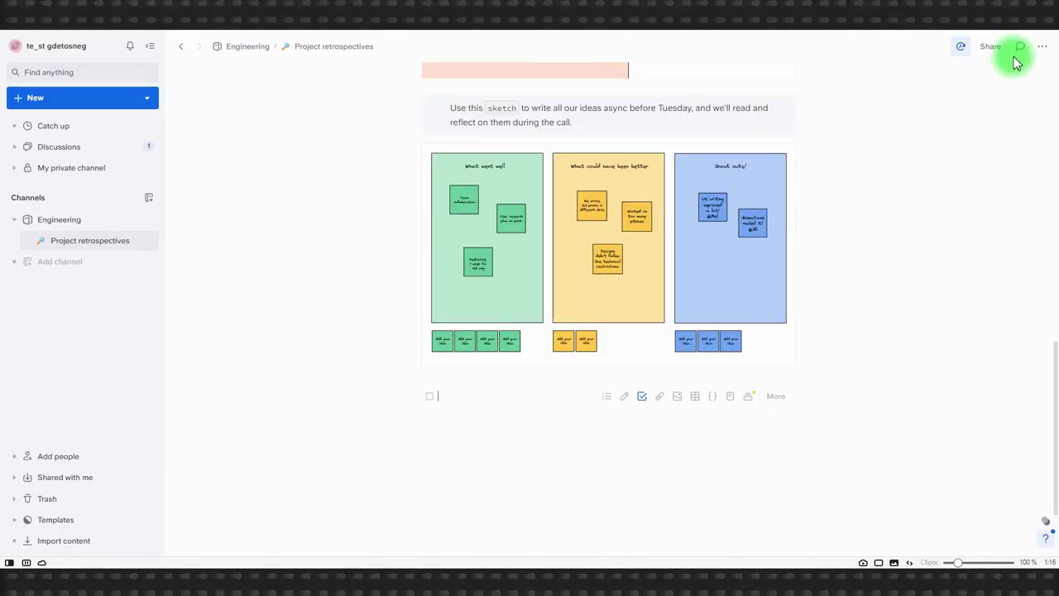
click(1020, 48)
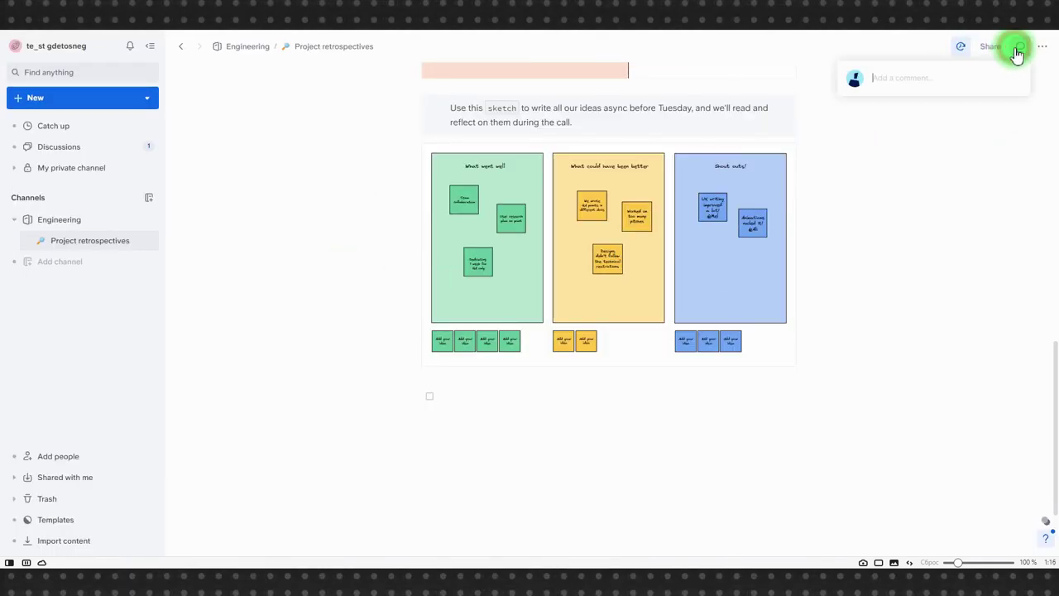
Step: Post the comment 'Что ты думаешь,' with an @-mention of the invited teammate
text(Что ты)
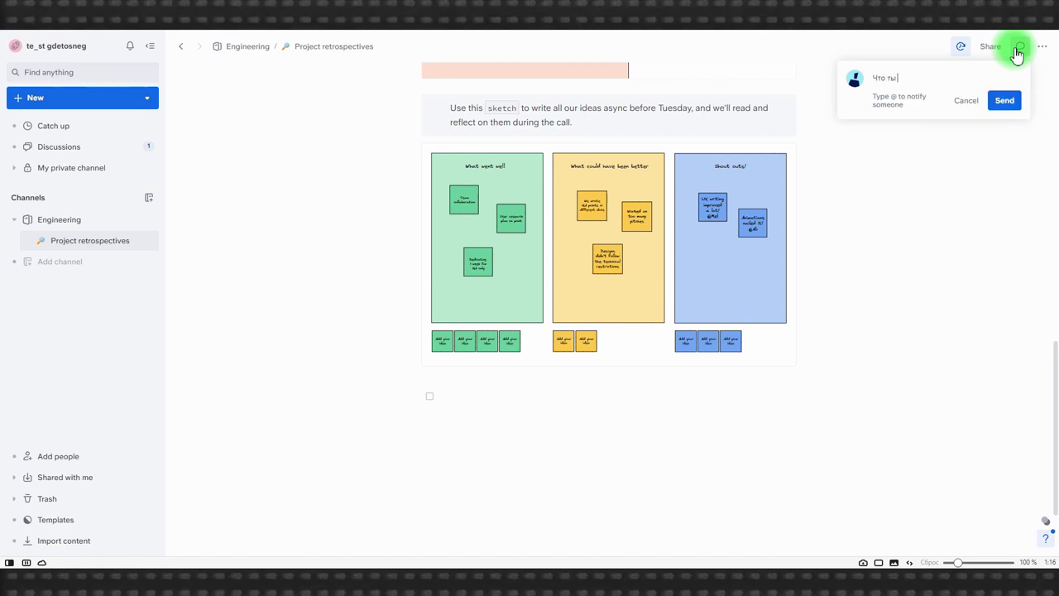
text( думаешь, @)
key(Down)
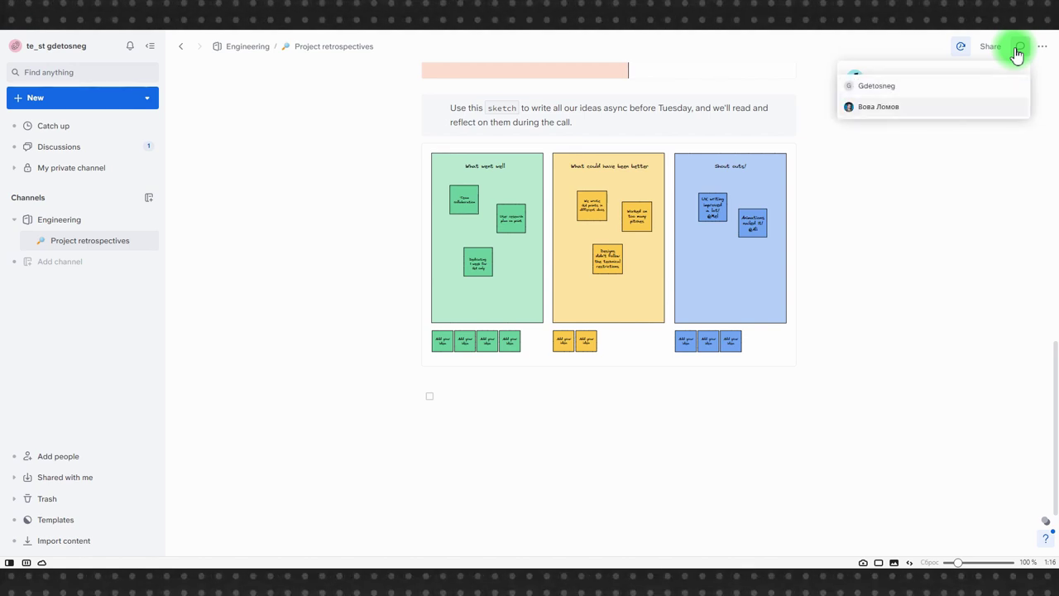
key(Return)
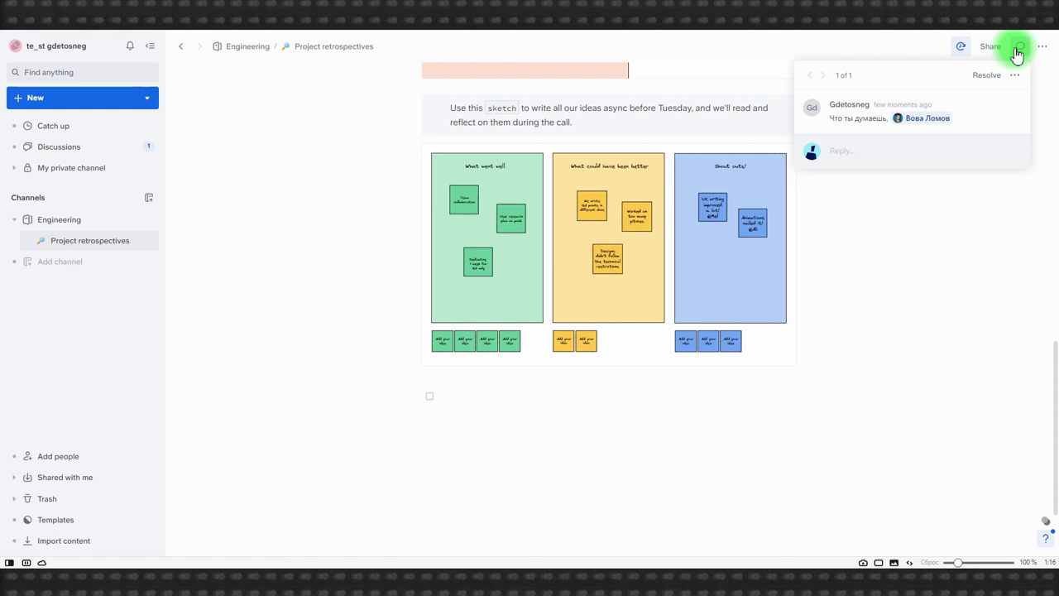
click(975, 247)
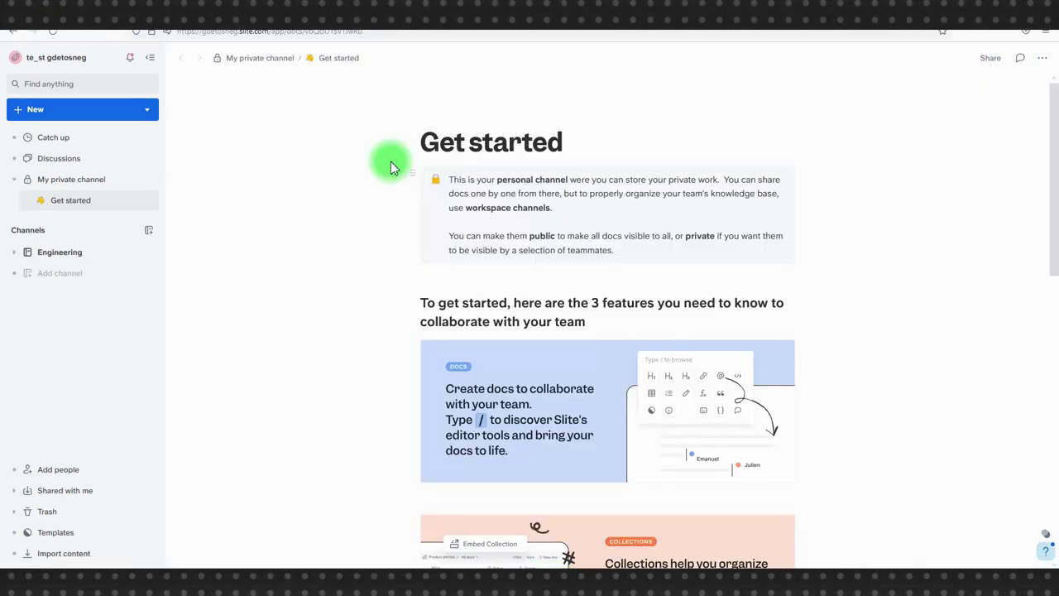
Step: Open the mention from notifications to reach Project retrospectives, then close the comment thread
click(130, 58)
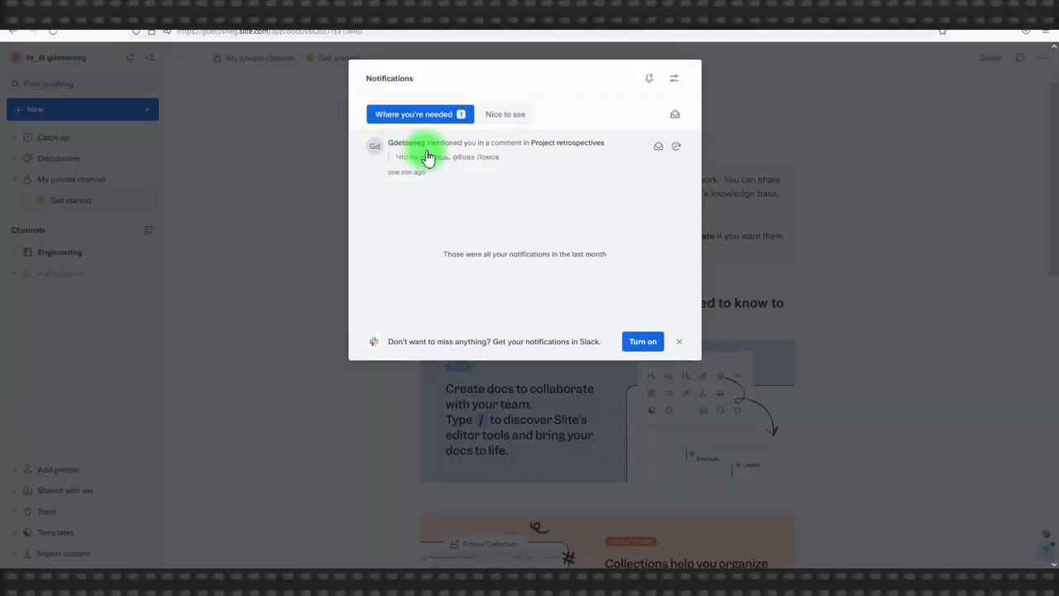
click(425, 149)
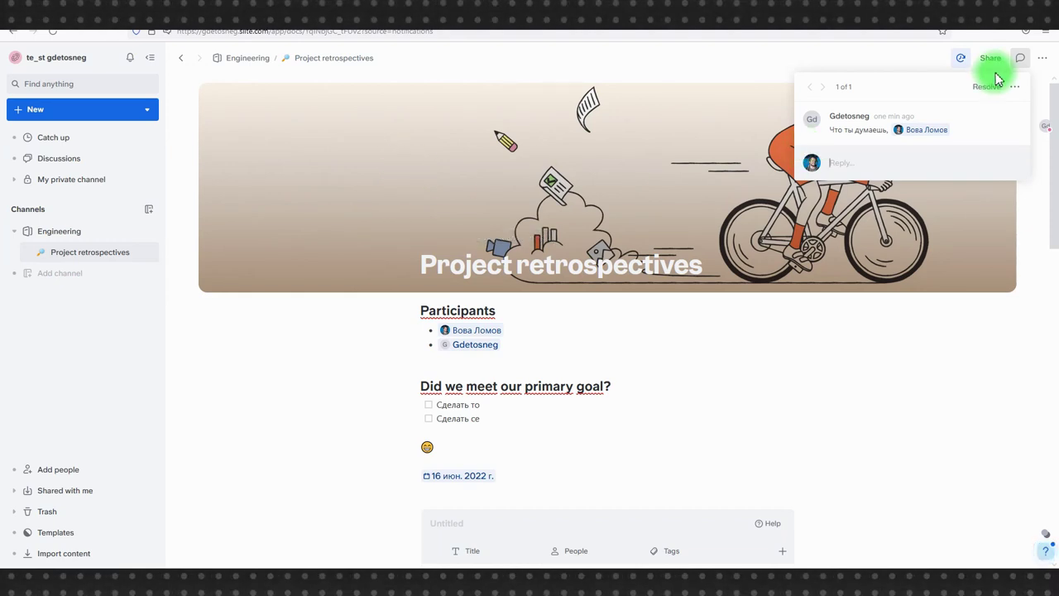
click(683, 371)
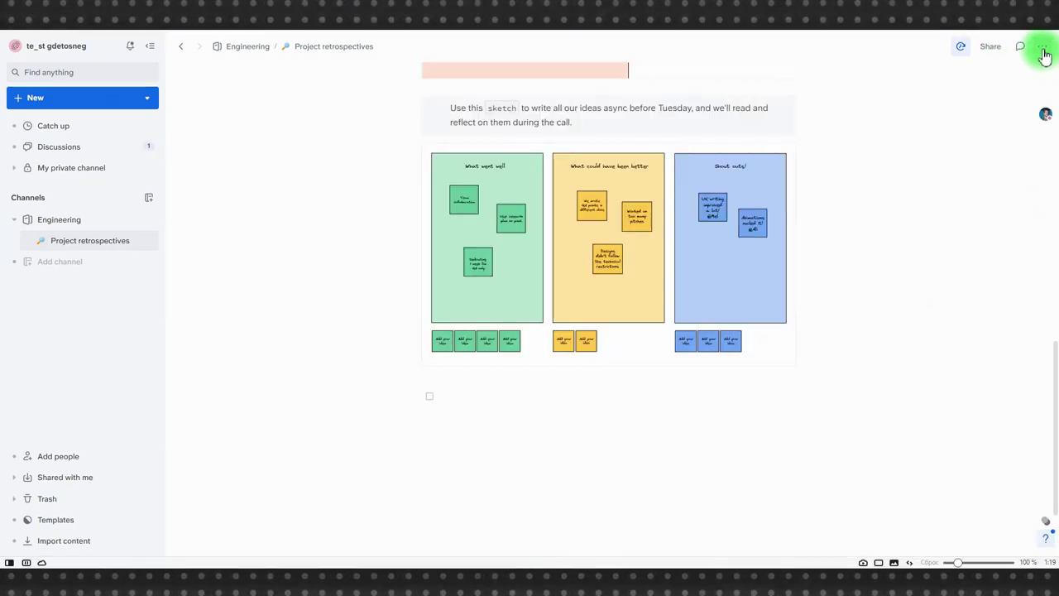
Step: Turn off Follow updates for Project retrospectives and show its sidebar options menu
click(1043, 48)
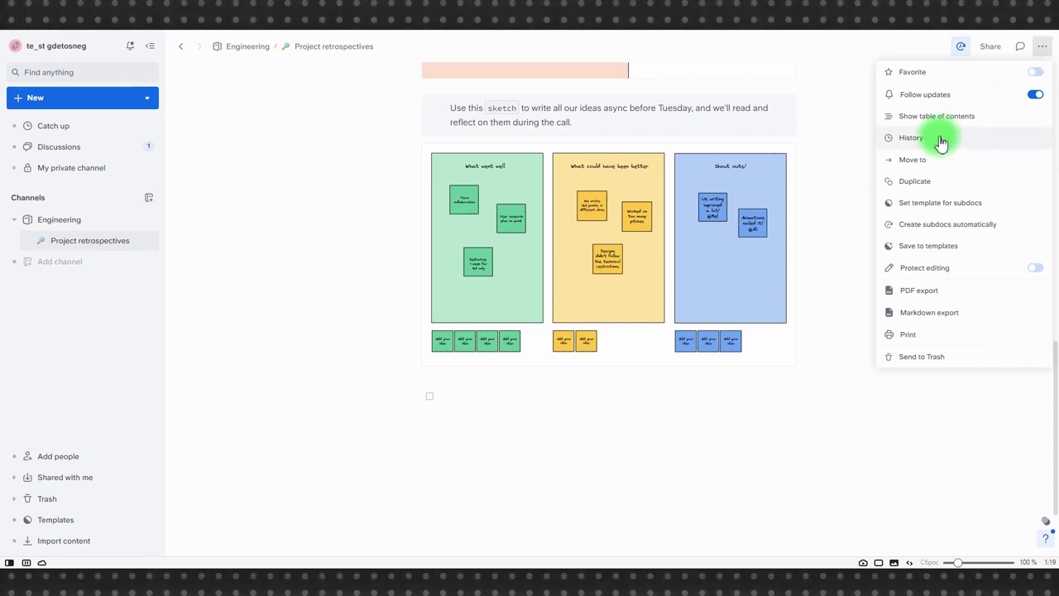
click(1034, 95)
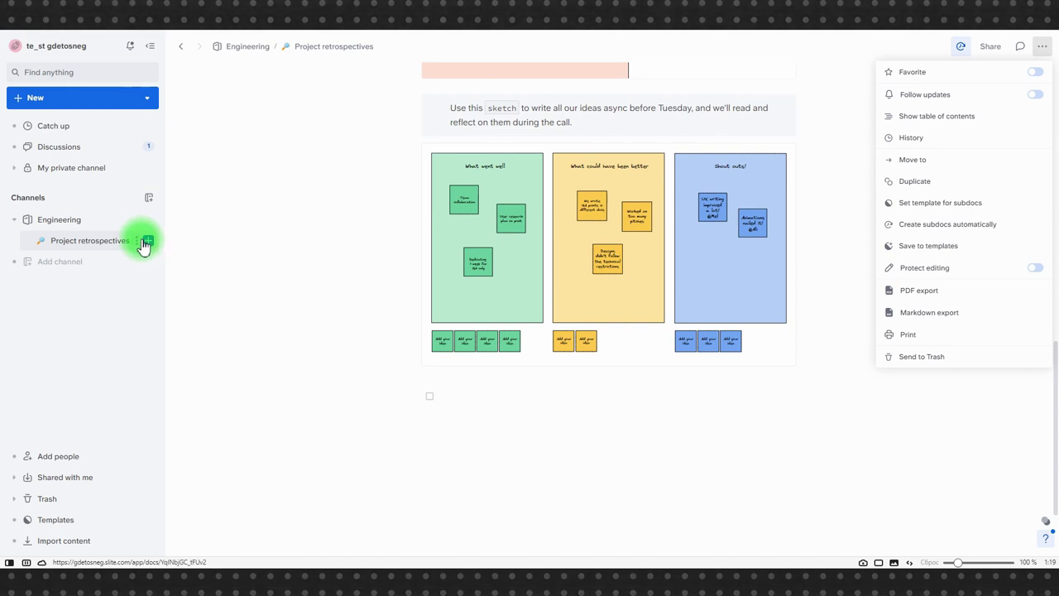
click(135, 242)
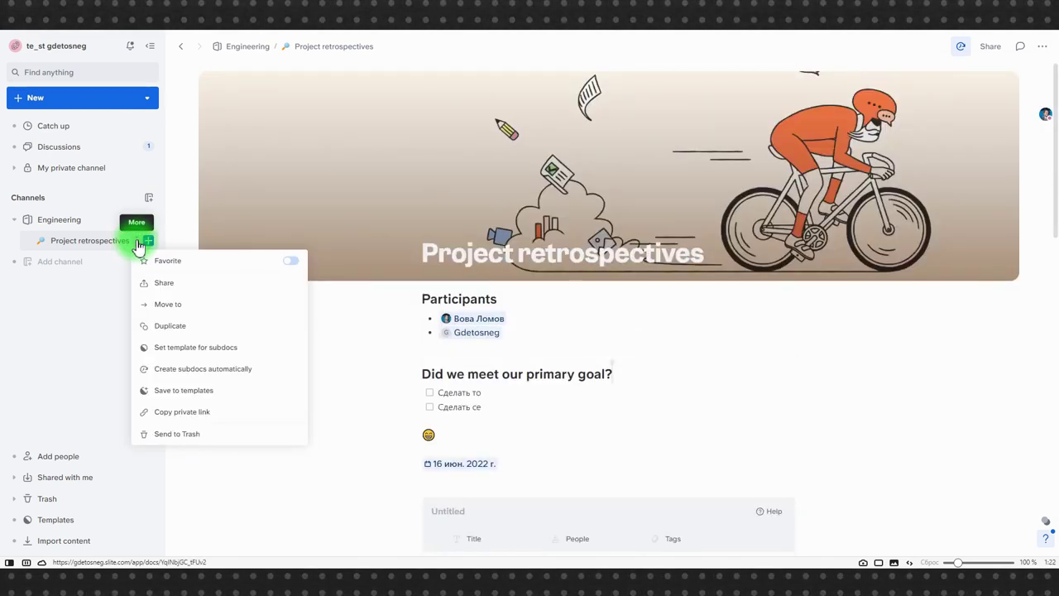
click(183, 282)
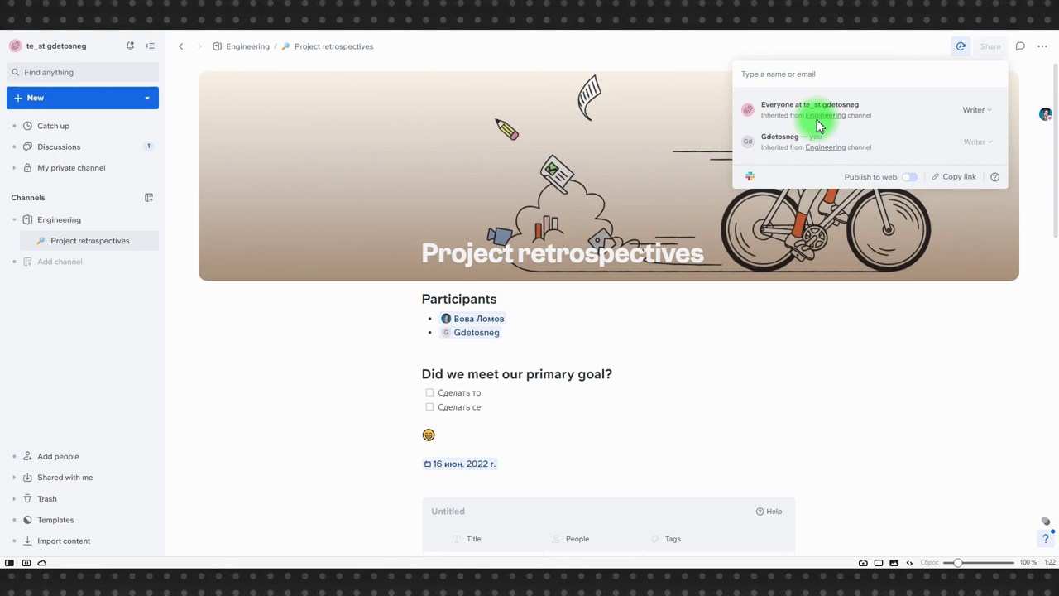
click(972, 112)
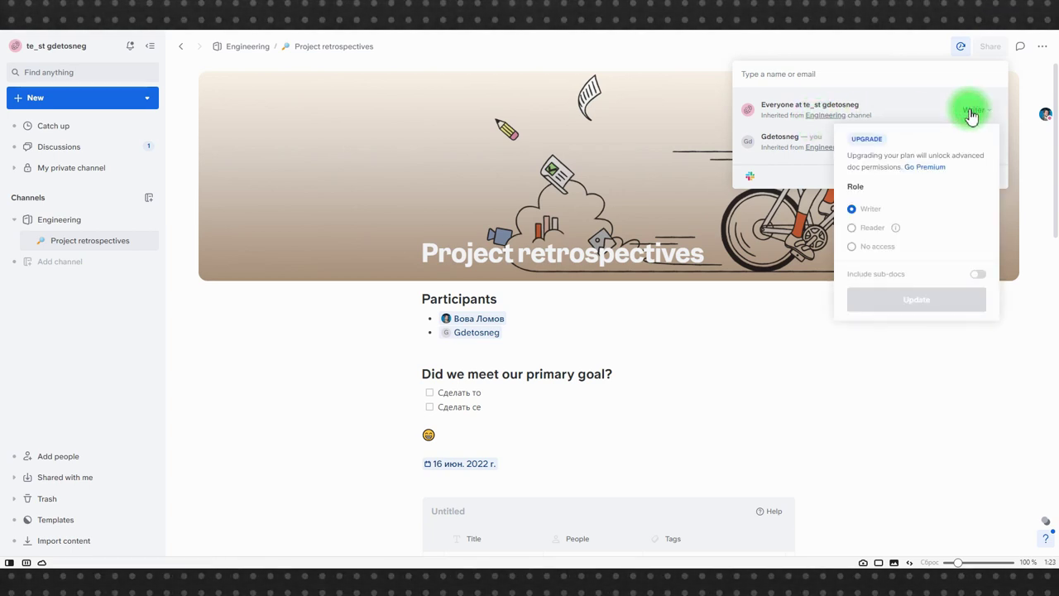
click(972, 112)
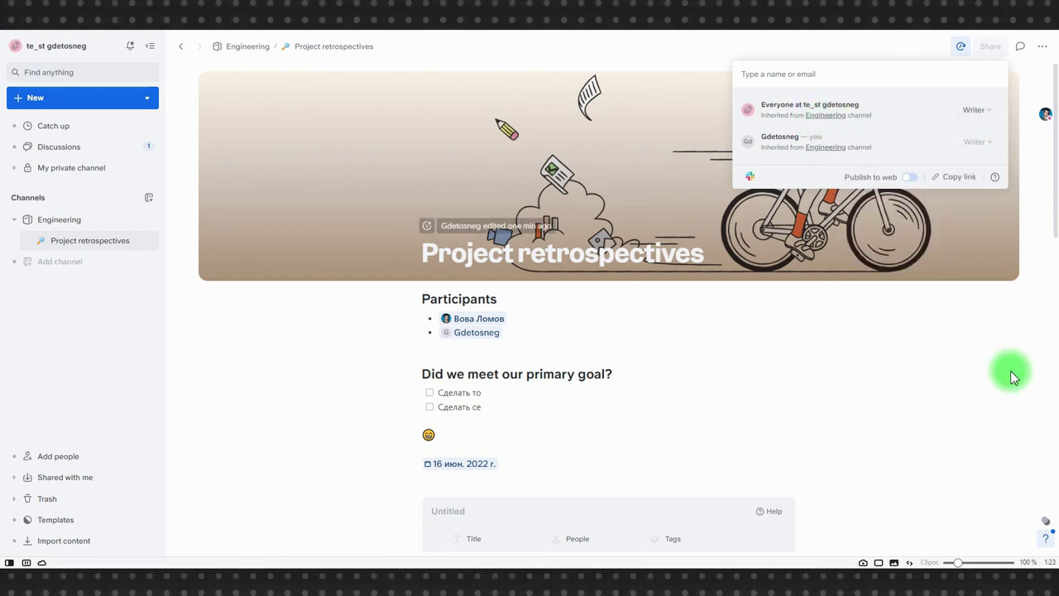
click(945, 350)
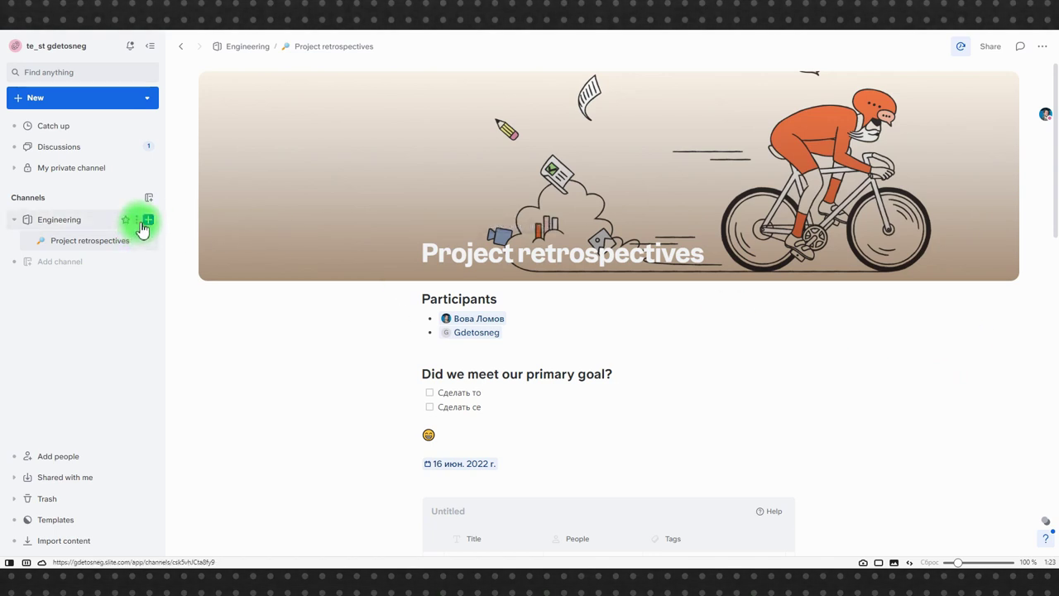
Step: Create a new doc titled 'Второй документ' in the Engineering channel
click(138, 220)
click(148, 221)
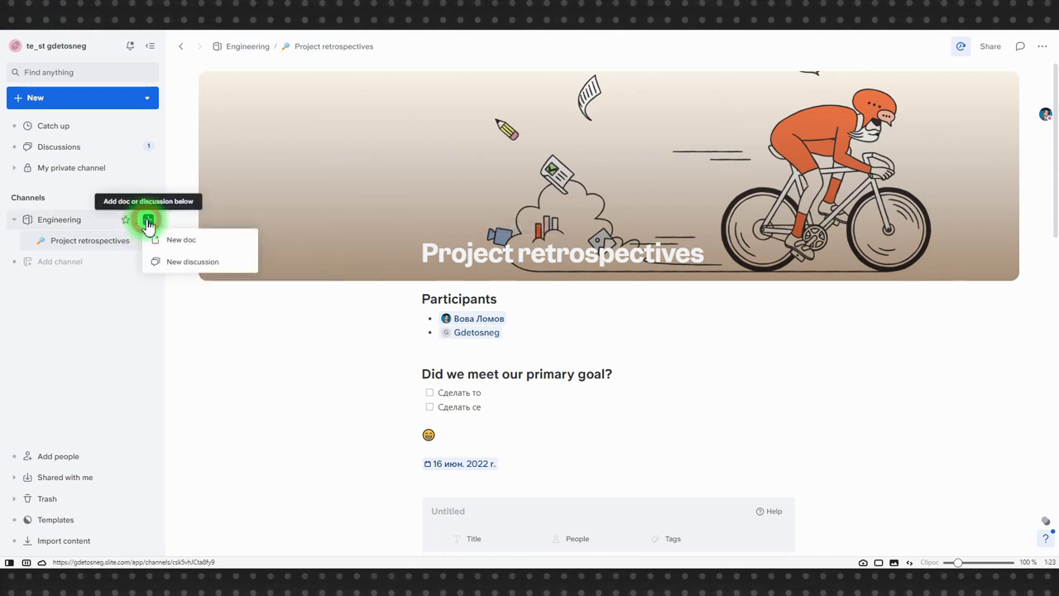
click(172, 235)
text(Dnjhjq документ)
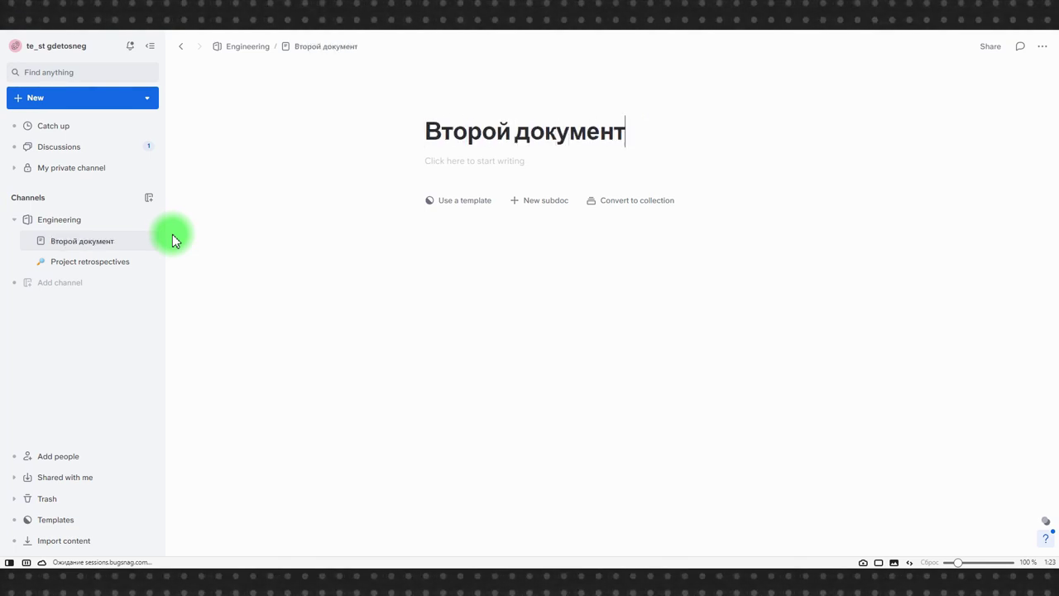
click(457, 164)
Step: Publish the doc to the web and copy its public link
click(982, 47)
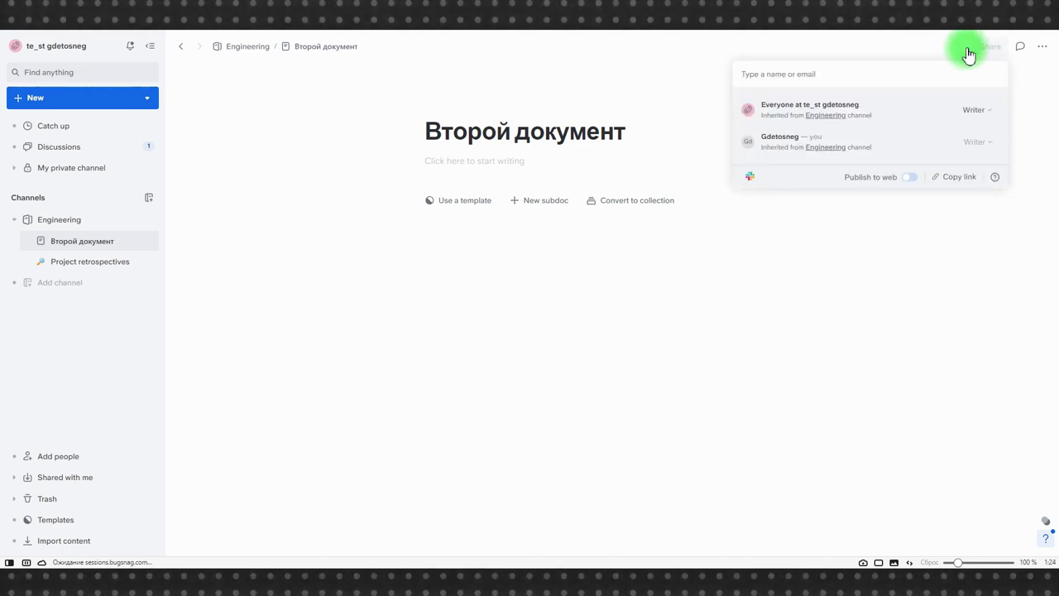
click(908, 178)
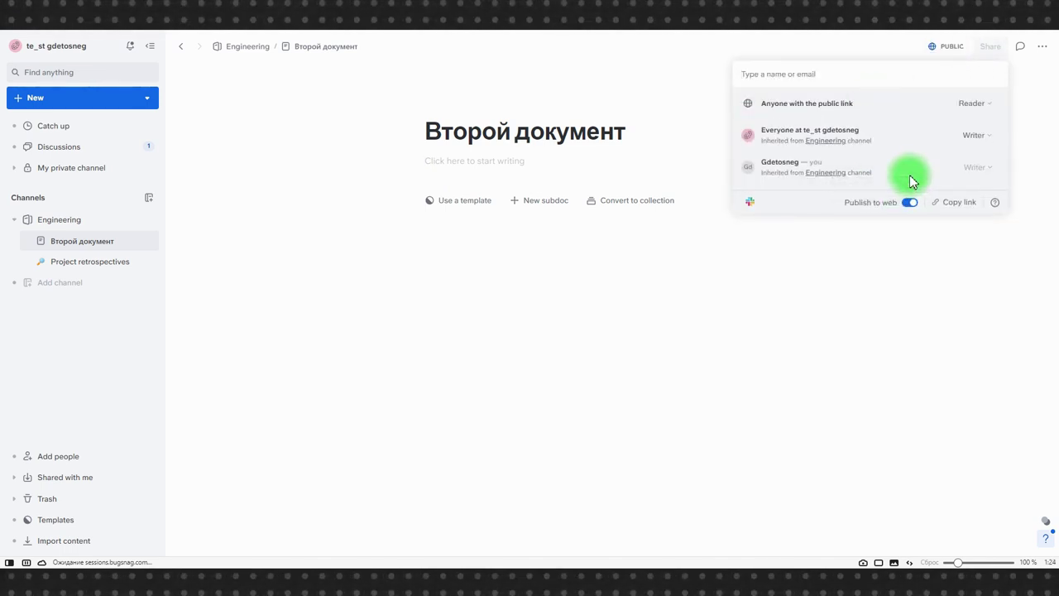
click(950, 207)
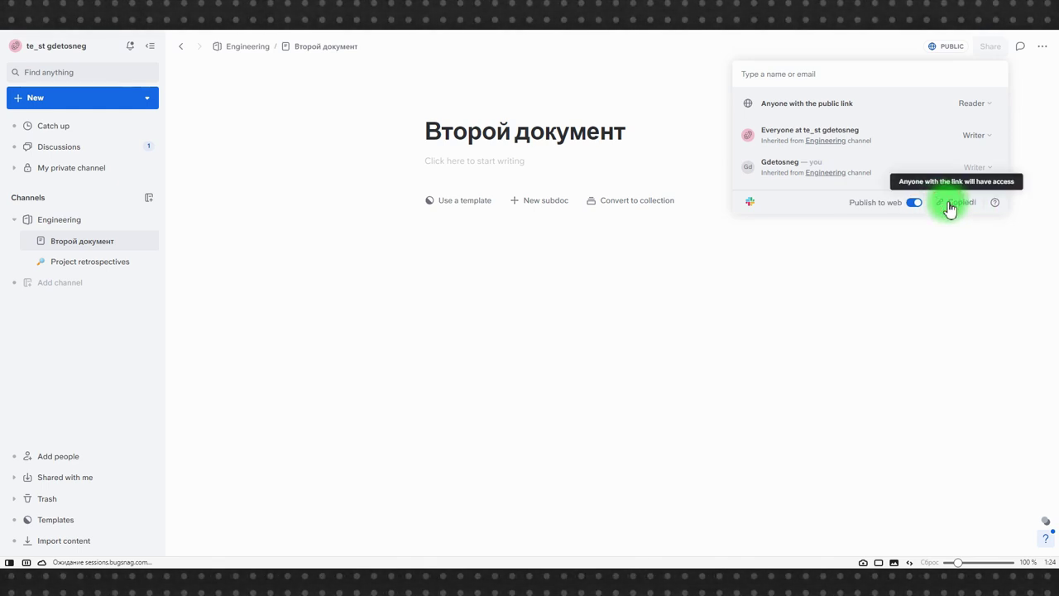
click(386, 347)
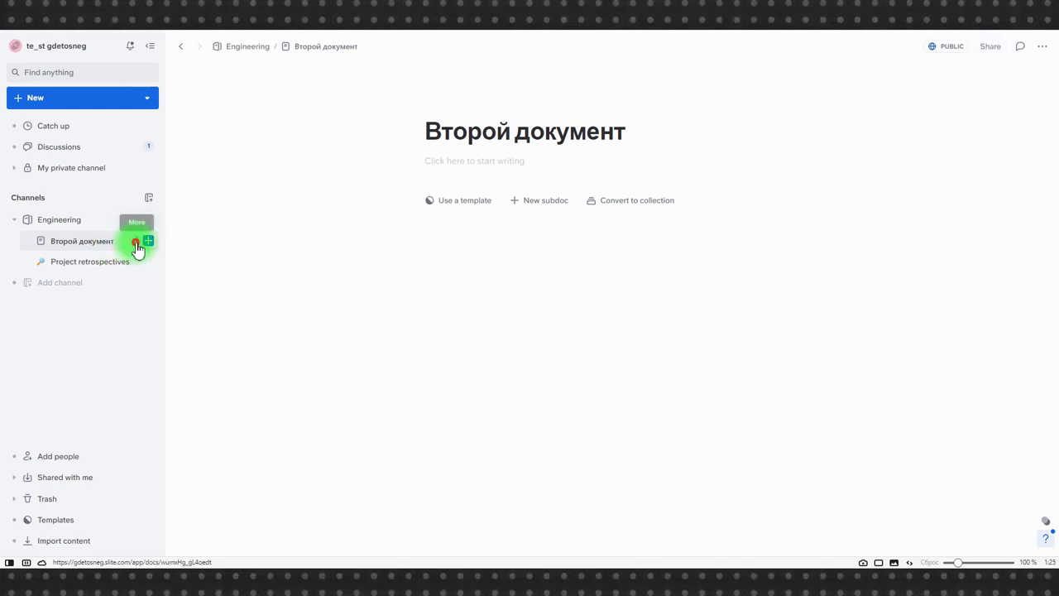
Step: Move 'Второй документ' from Engineering into My private channel and expand that channel
click(135, 243)
click(207, 305)
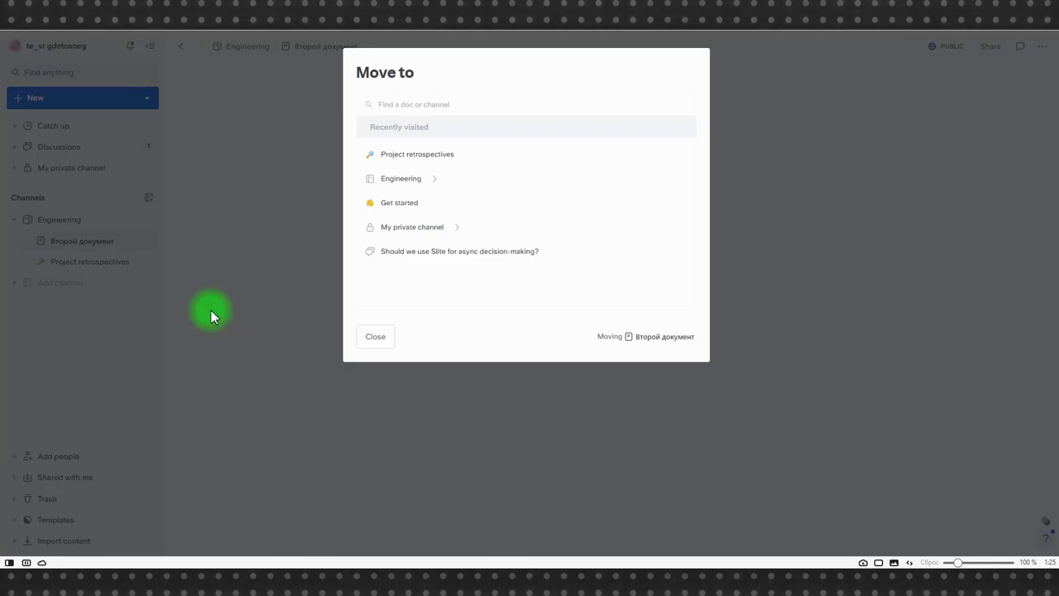
click(412, 229)
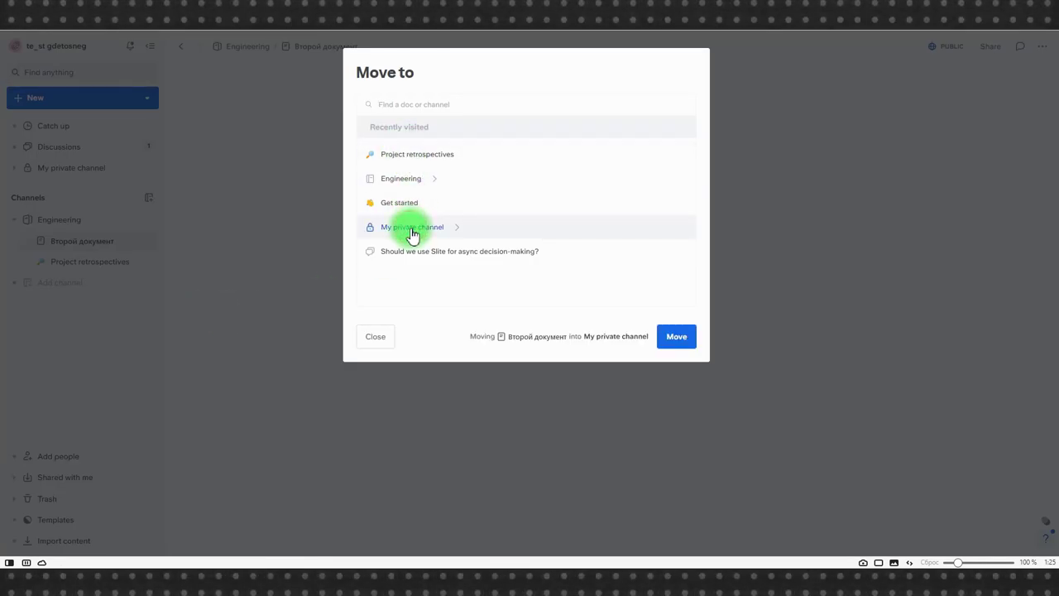
click(672, 336)
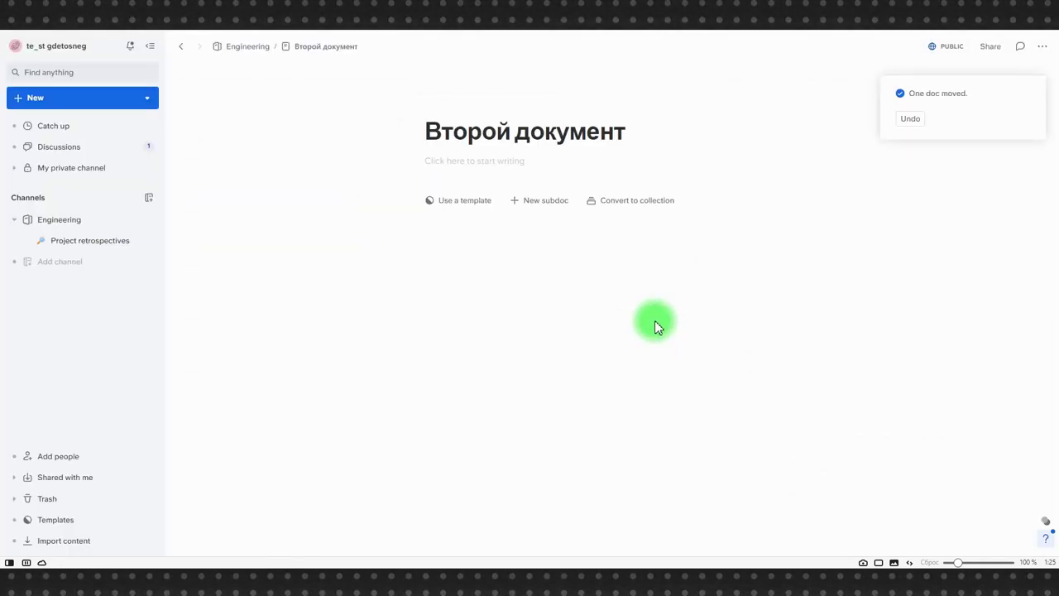
click(14, 168)
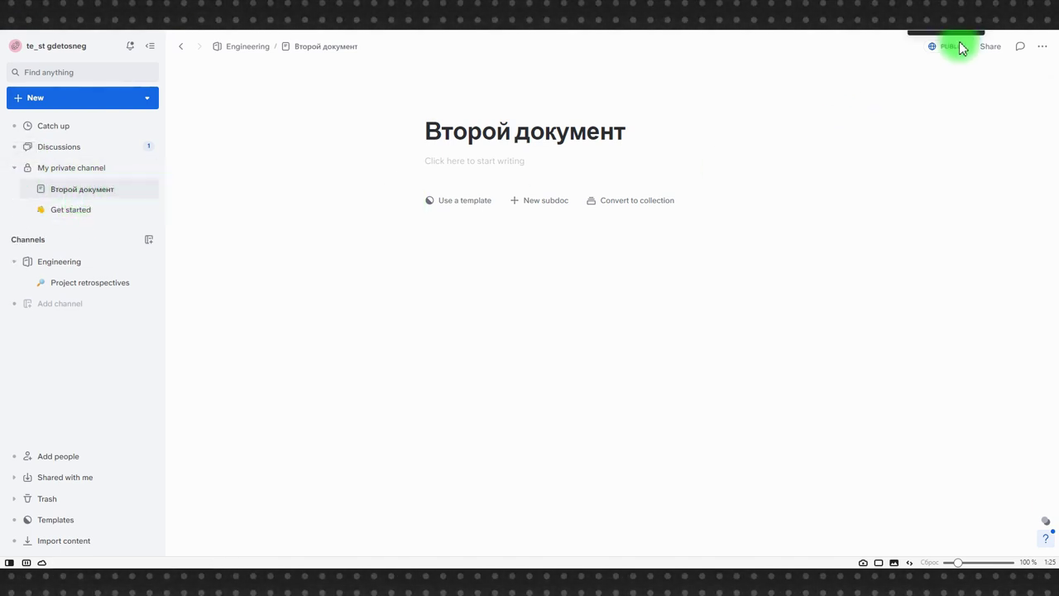
click(993, 50)
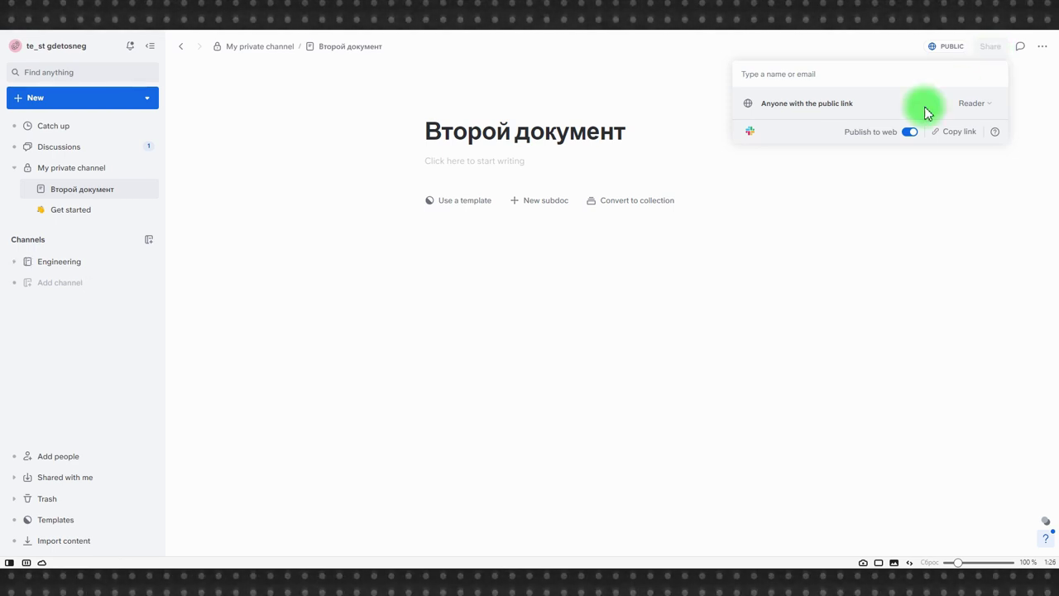
Step: Invite a workspace member to 'Второй документ' with Writer access
click(835, 76)
text(vov)
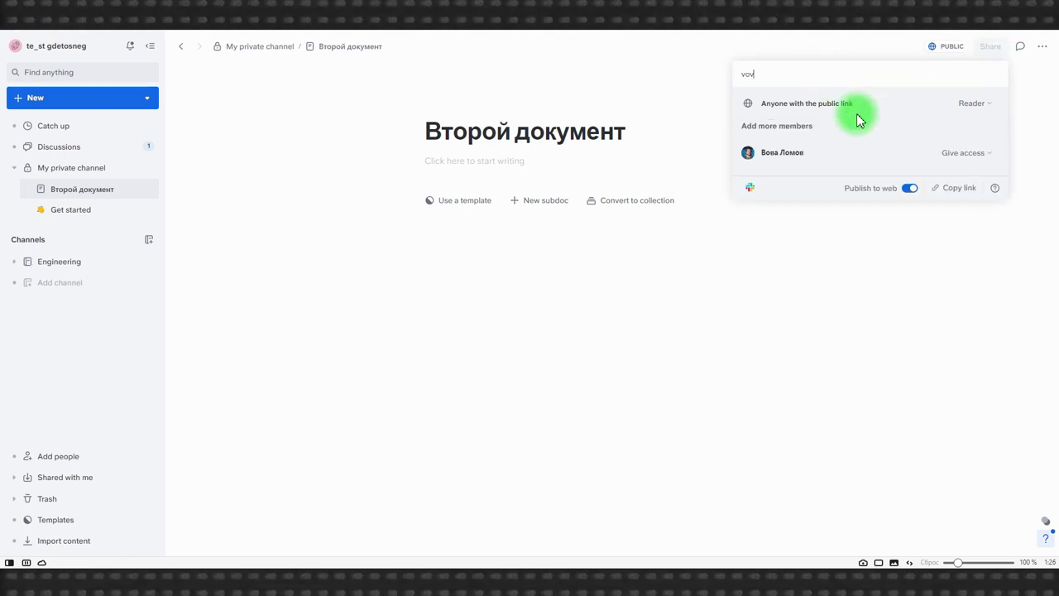
click(965, 153)
click(925, 347)
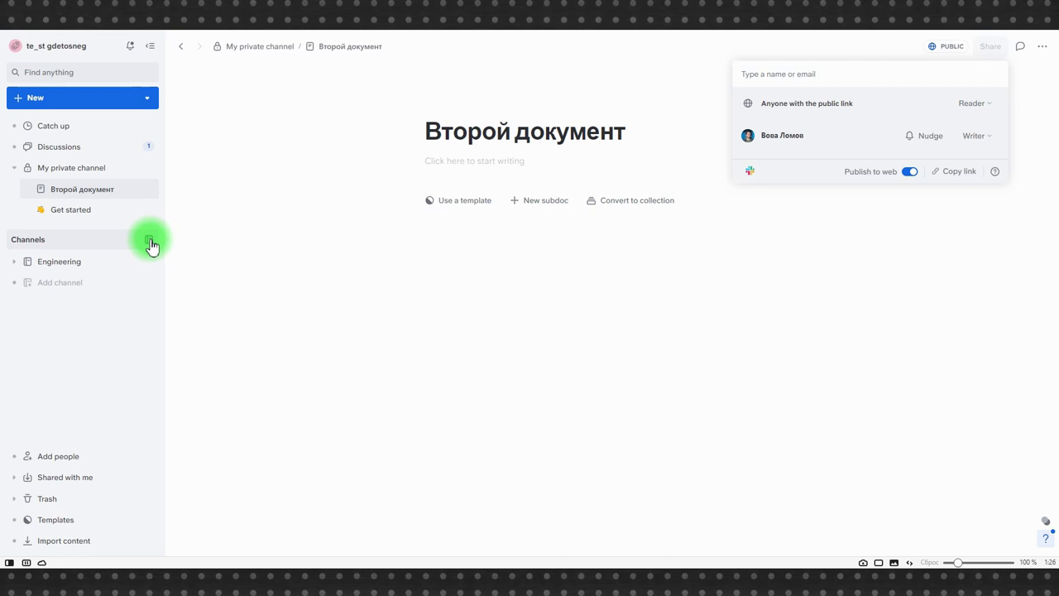
Step: Create a new private channel named 'Второй приватный канал'
click(149, 240)
text(Второй приватный канал)
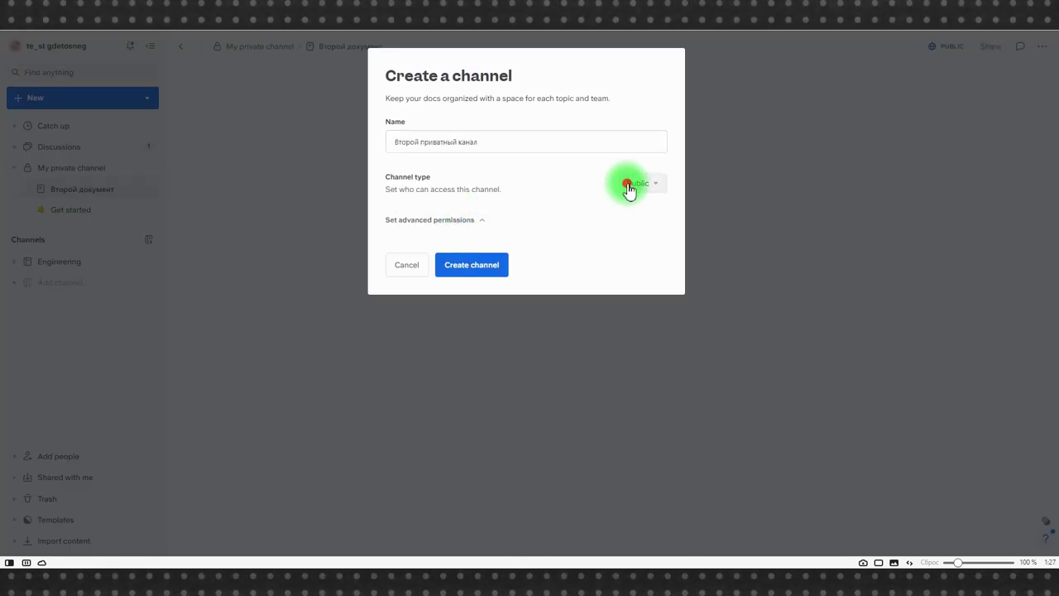
click(631, 186)
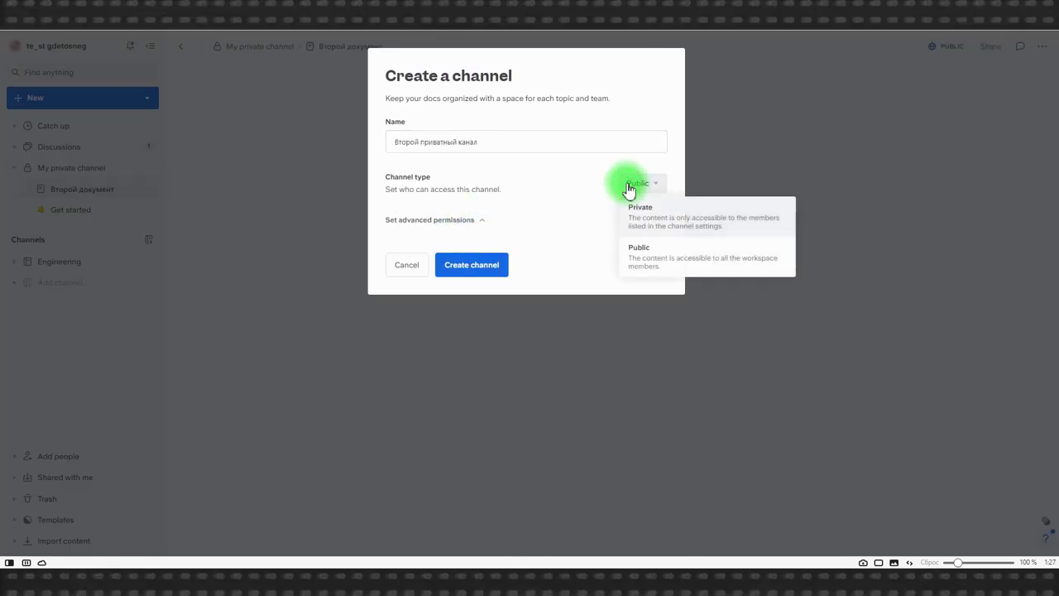
click(657, 217)
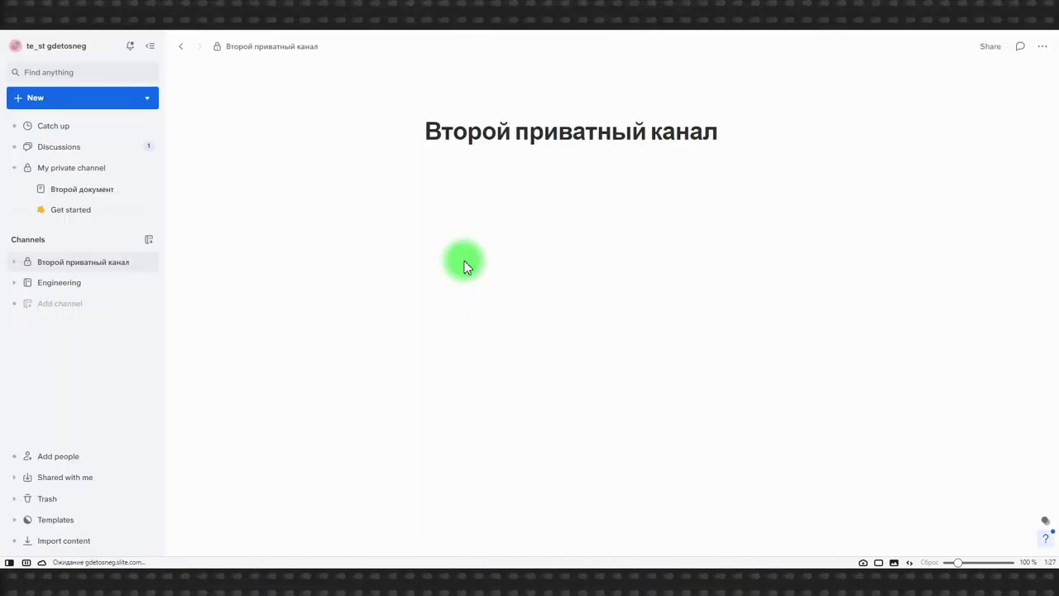
Step: Check the new channel's sharing settings, then return to My private channel
click(991, 46)
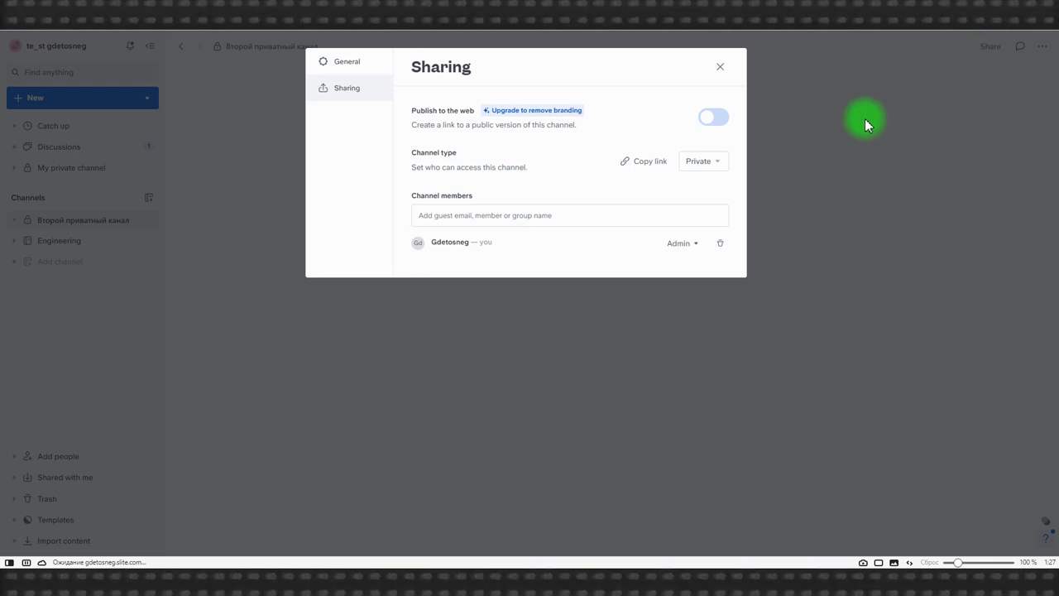
click(719, 68)
click(80, 176)
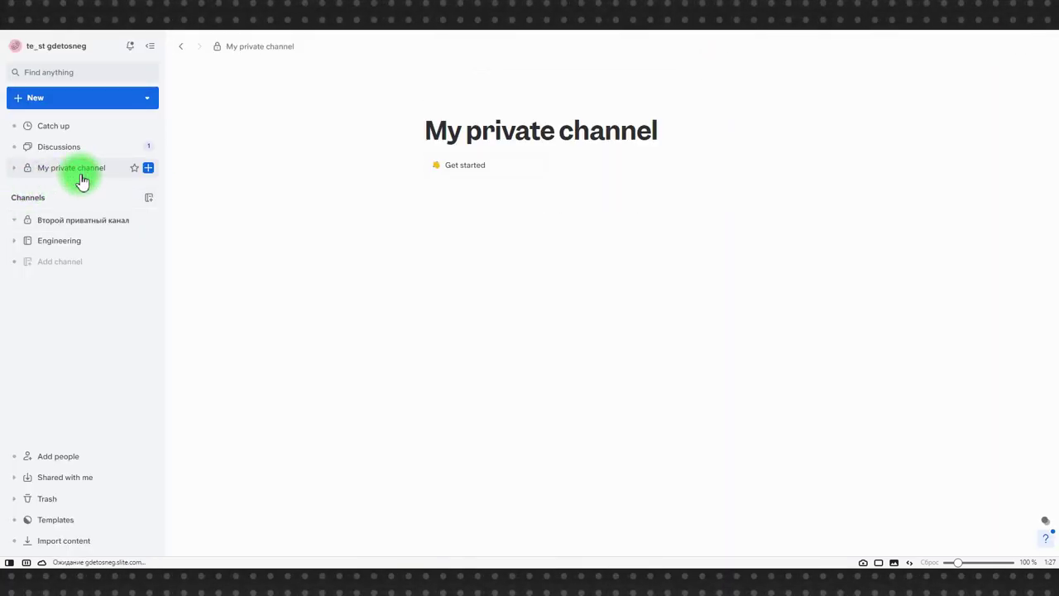
Step: Remove the invited member's Writer permission from 'Второй документ'
click(79, 190)
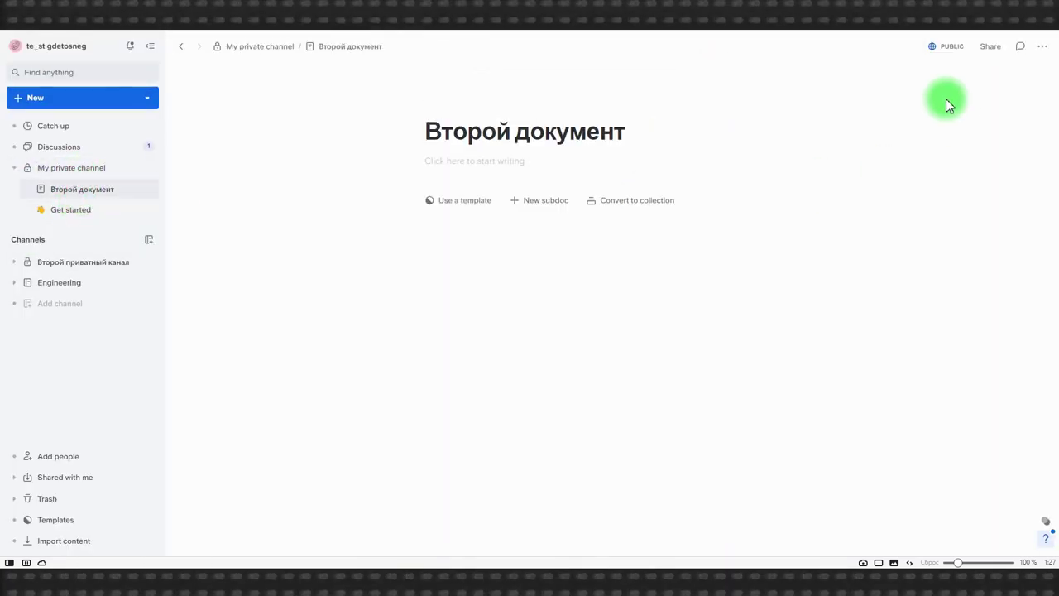
click(992, 47)
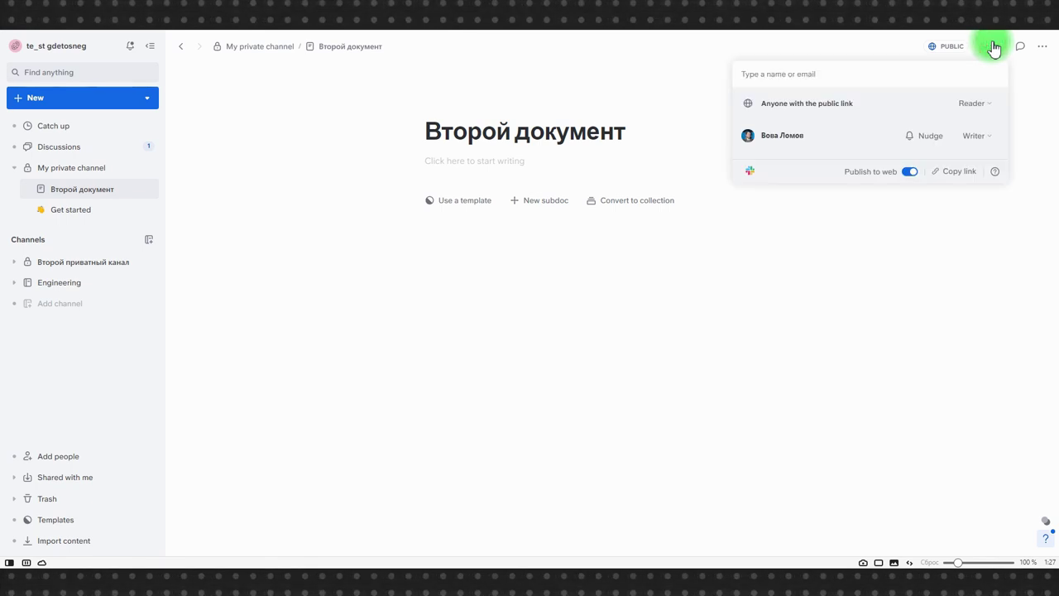
click(976, 147)
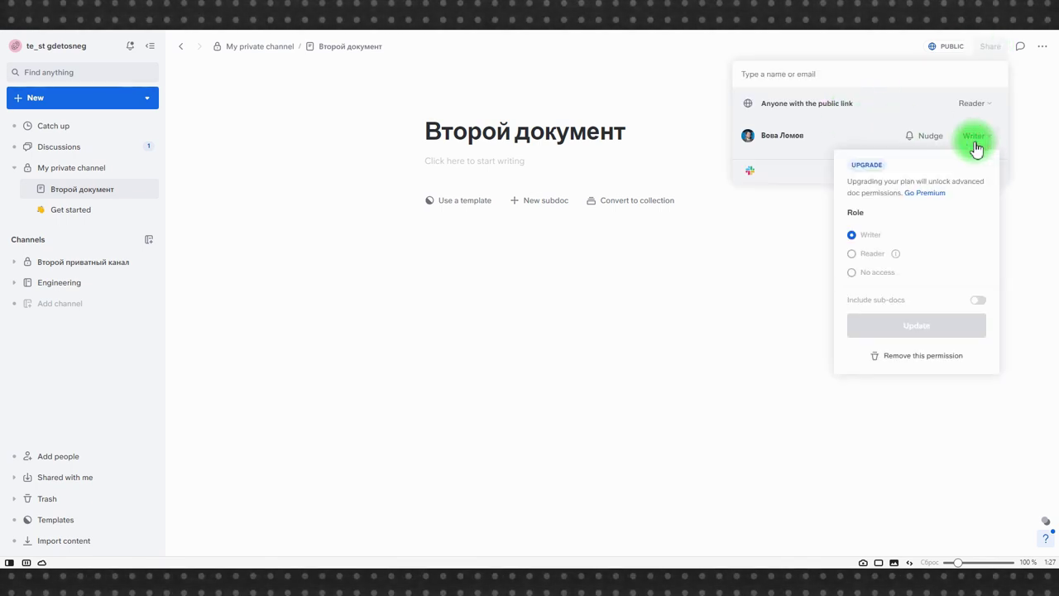
click(909, 356)
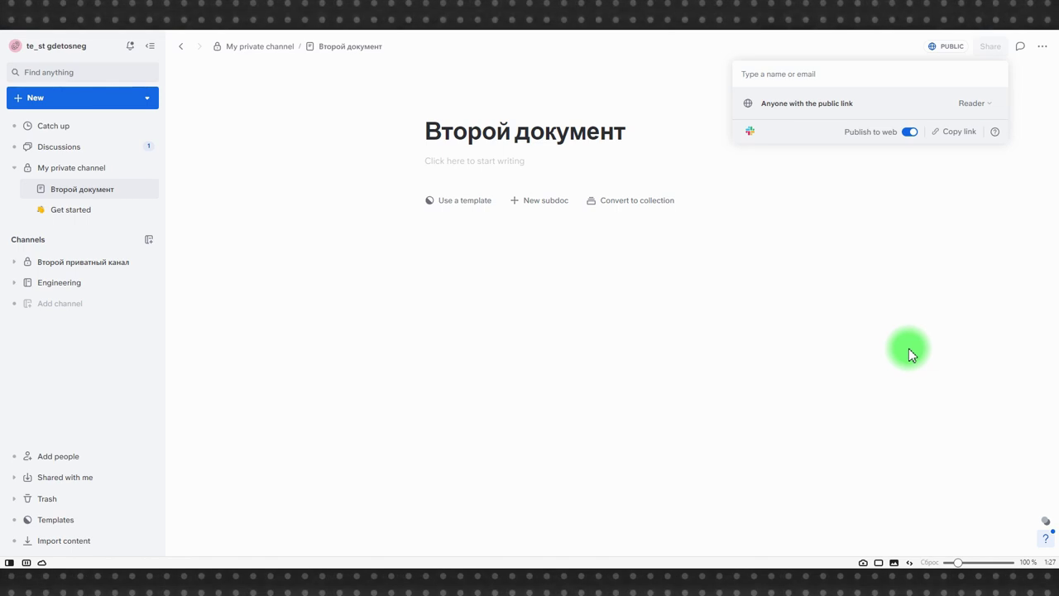
click(908, 348)
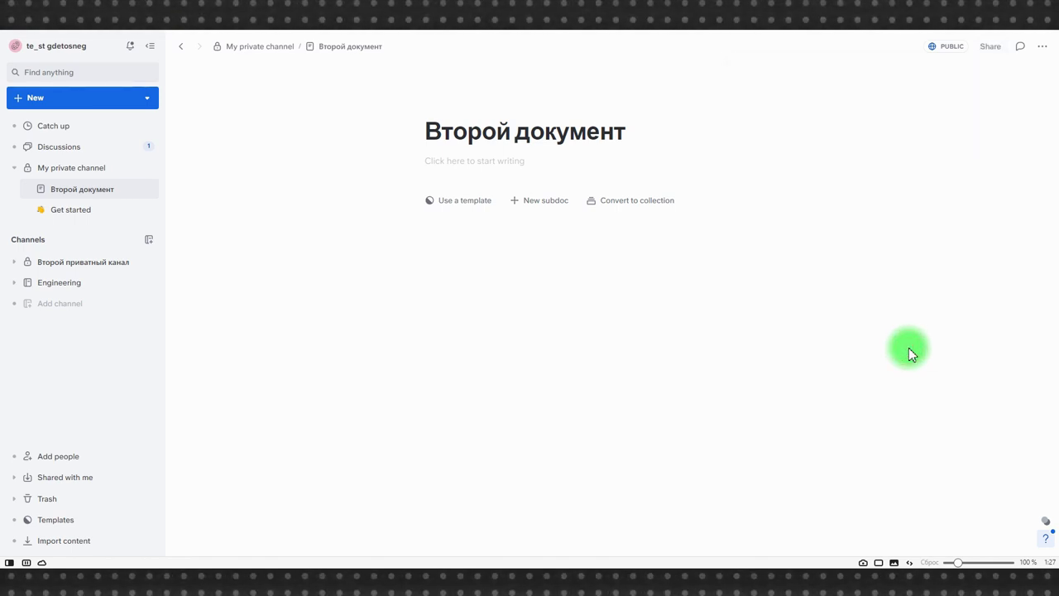
Step: Hide and reshow the sidebar, then open the team menu
click(152, 47)
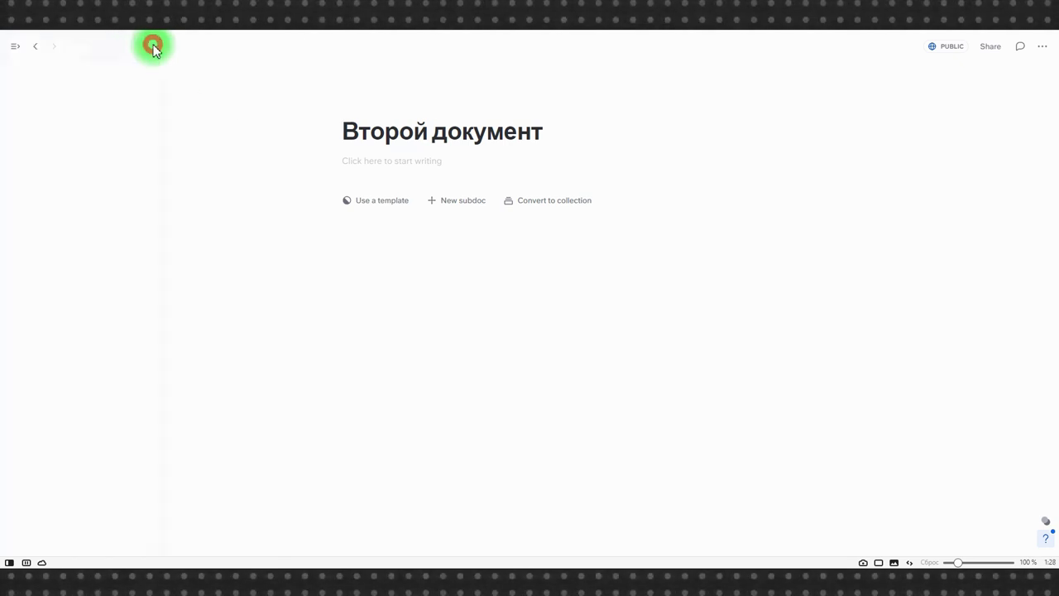
click(17, 55)
click(33, 49)
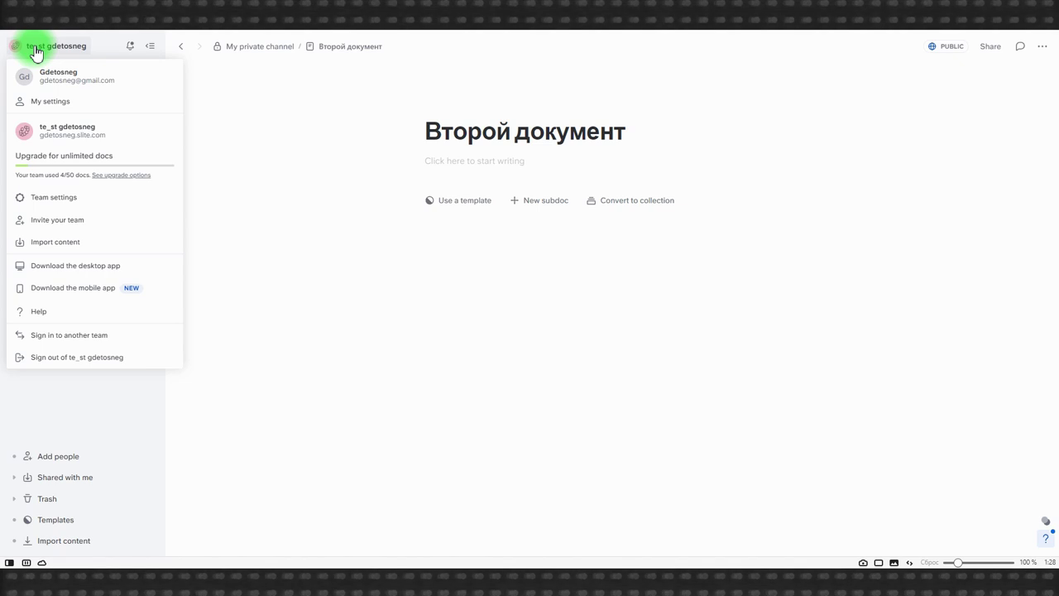